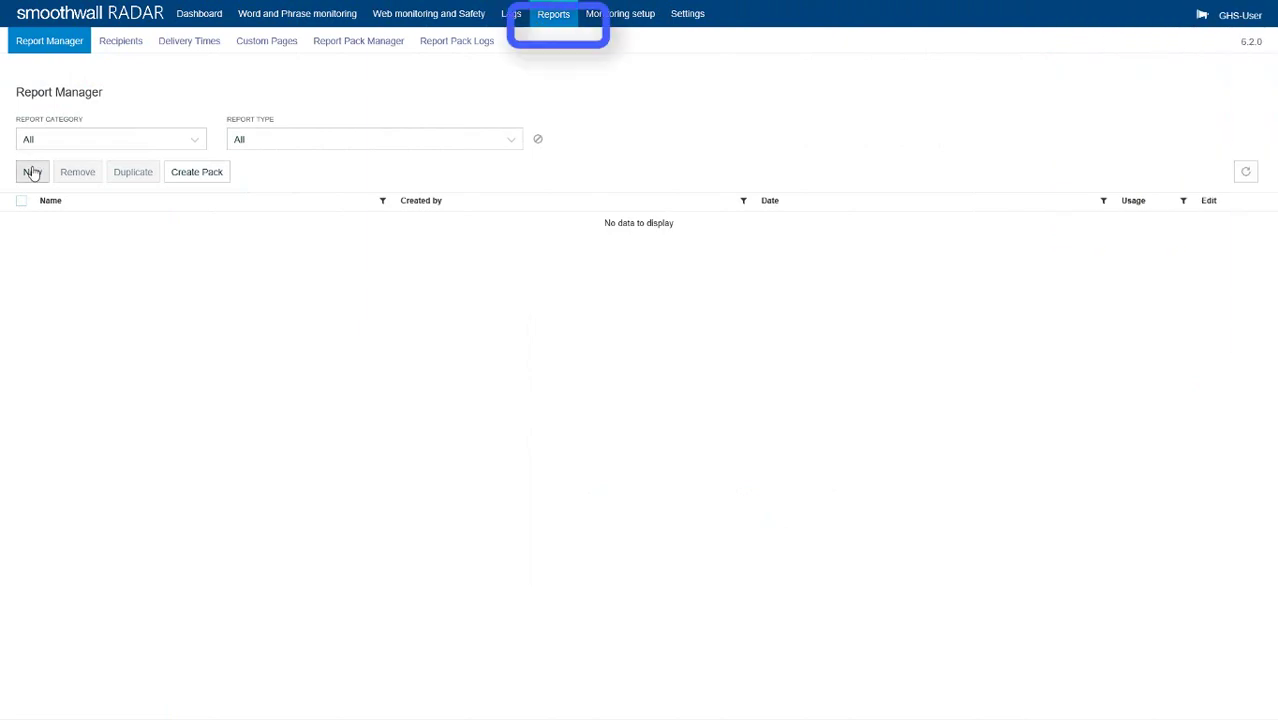
# Create a new Words & Phrases report with Users as the target object and the Overall theme.
pyautogui.click(32, 173)
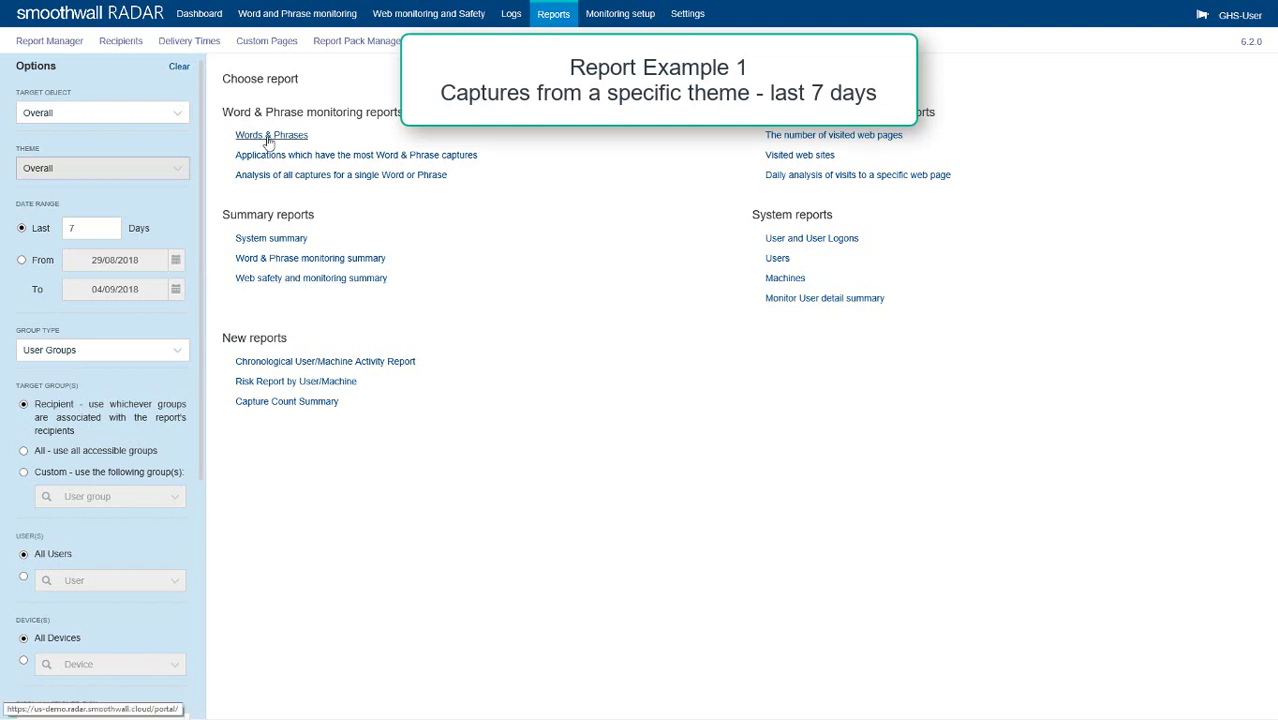
pyautogui.click(266, 140)
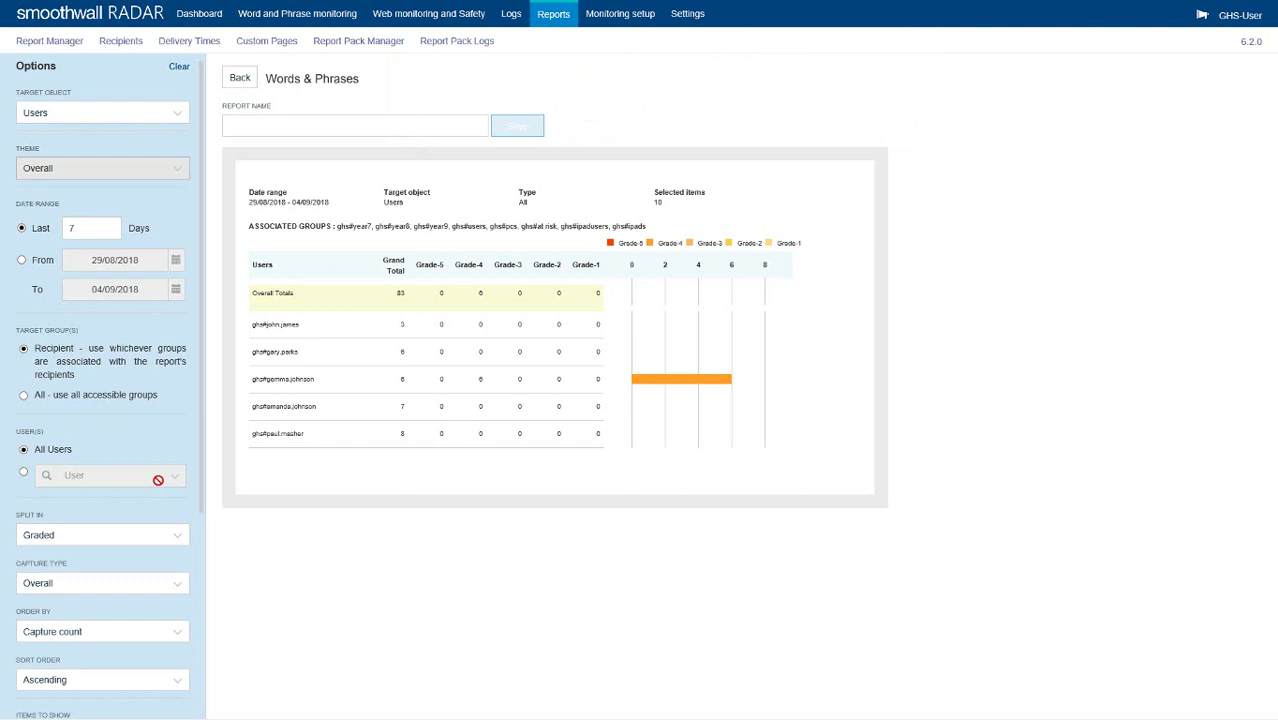
pyautogui.click(70, 120)
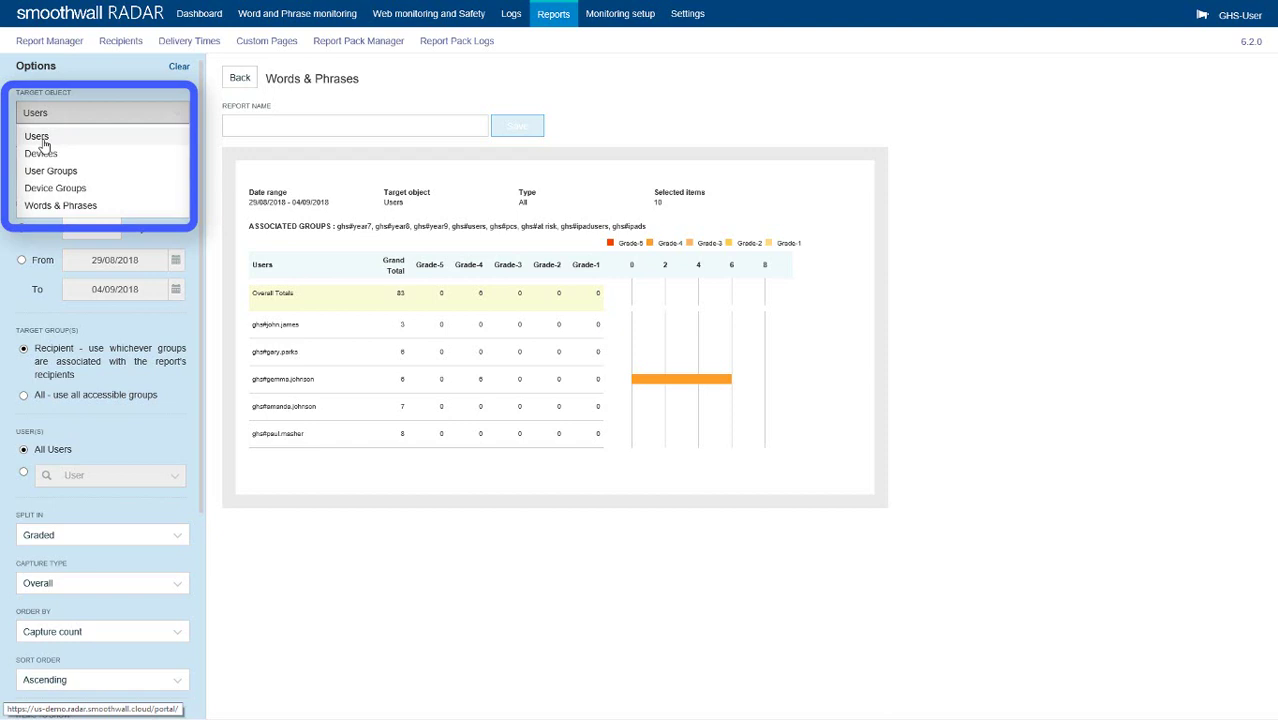
pyautogui.click(43, 142)
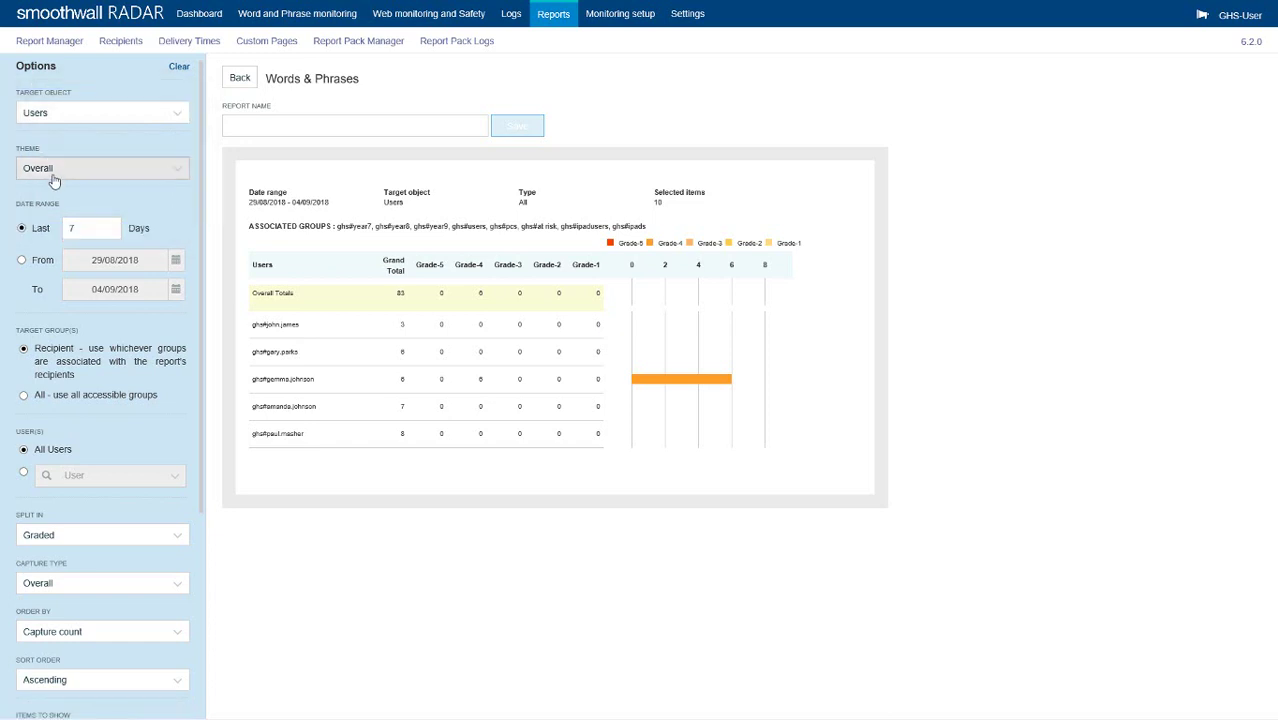
pyautogui.click(51, 175)
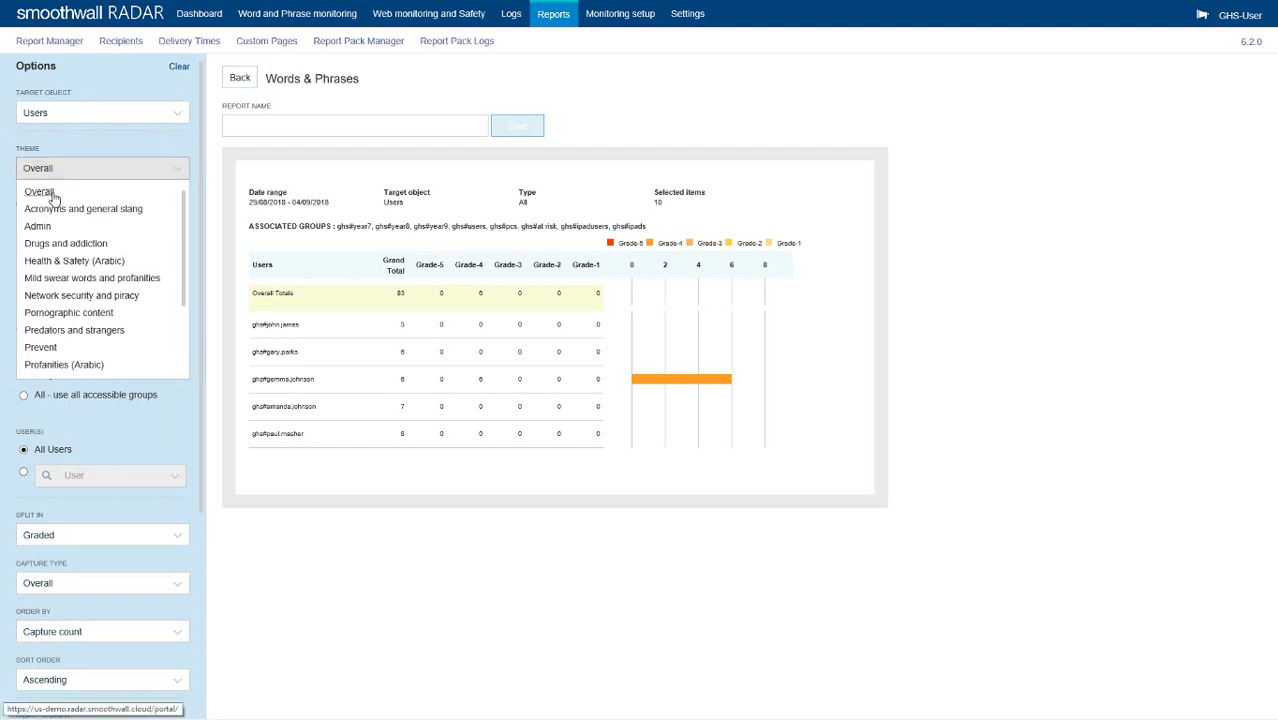
pyautogui.click(58, 192)
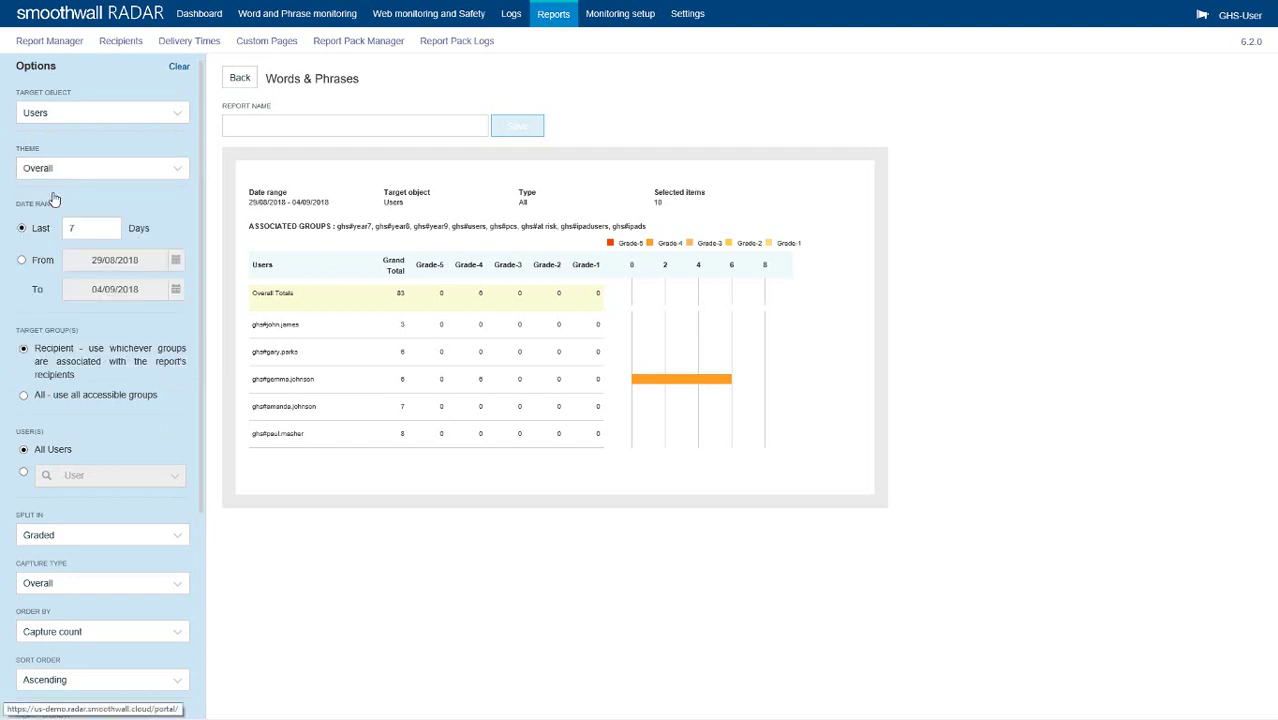
# Split the report in Grades (with Unactioned) and review the capture type options, keeping Overall.
pyautogui.click(71, 546)
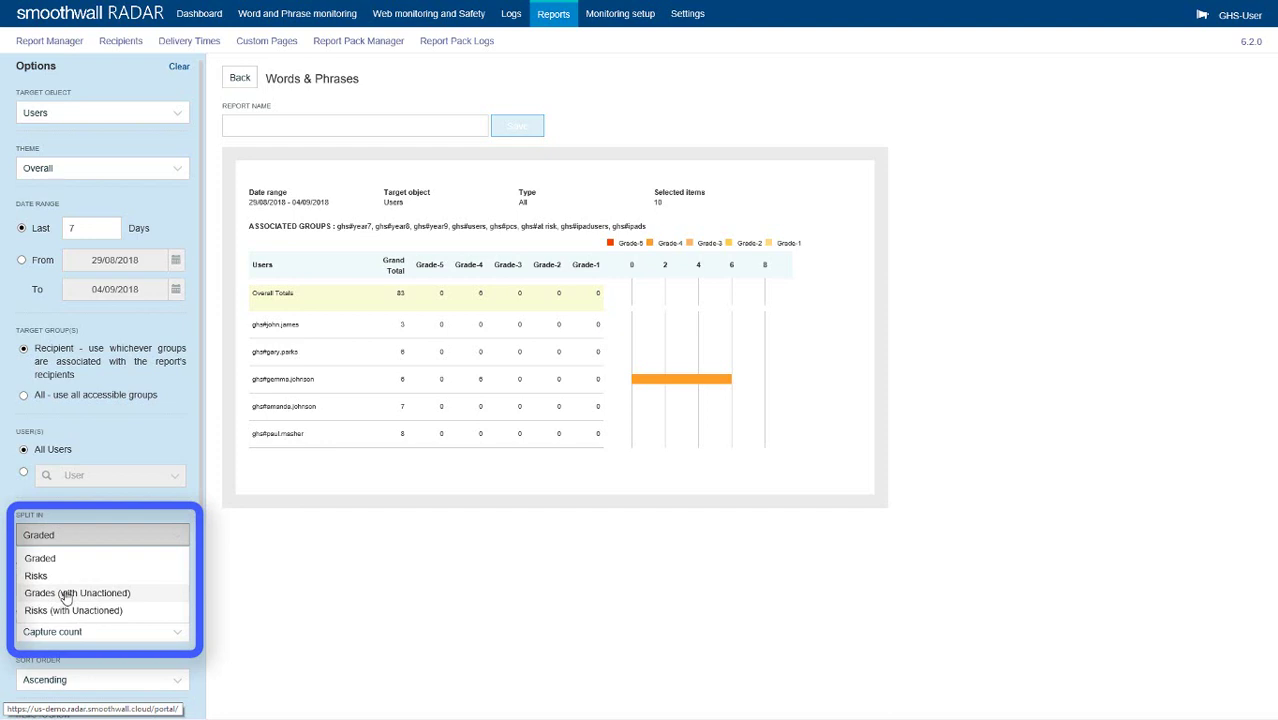
pyautogui.click(66, 593)
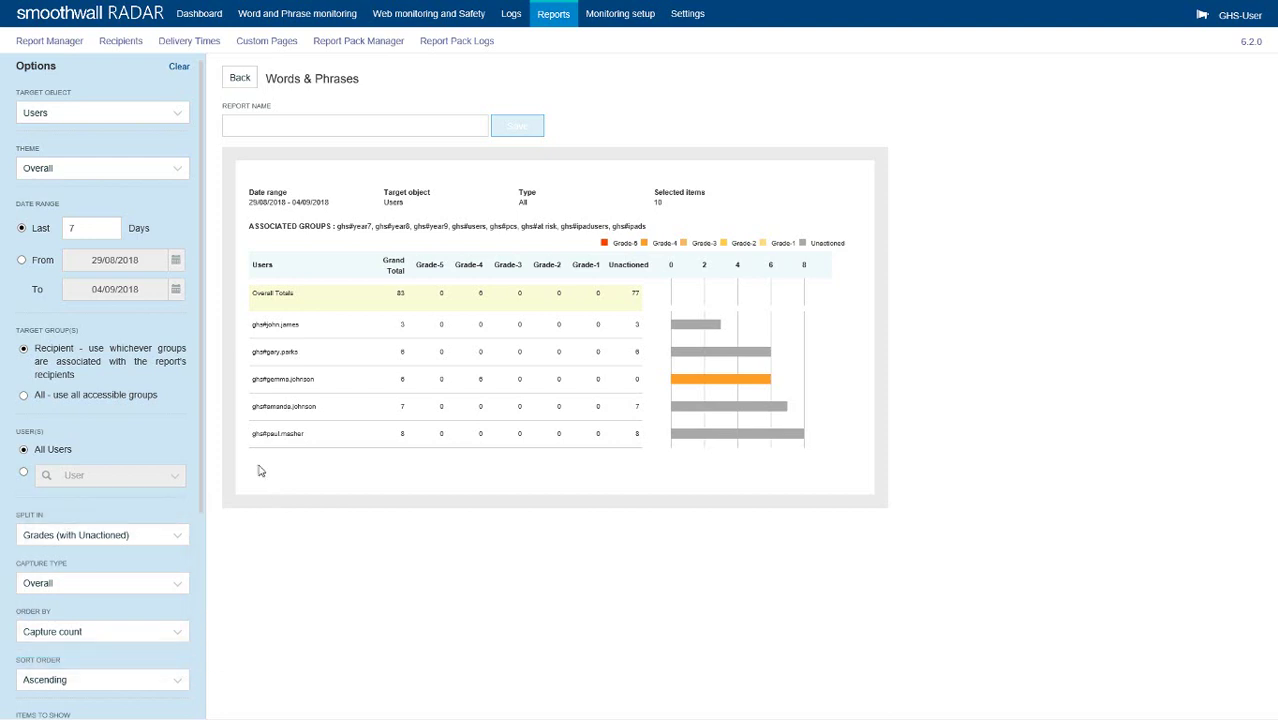
pyautogui.scroll(-1, 200, 468)
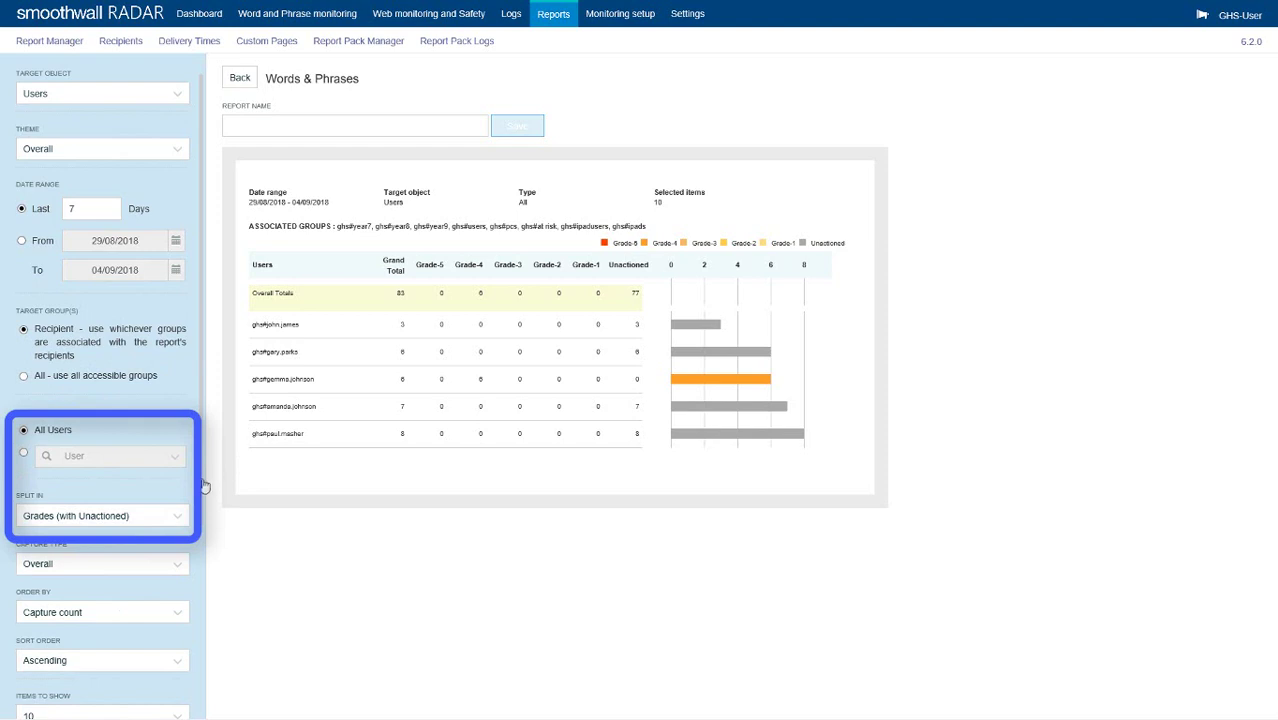
pyautogui.scroll(-3, 205, 490)
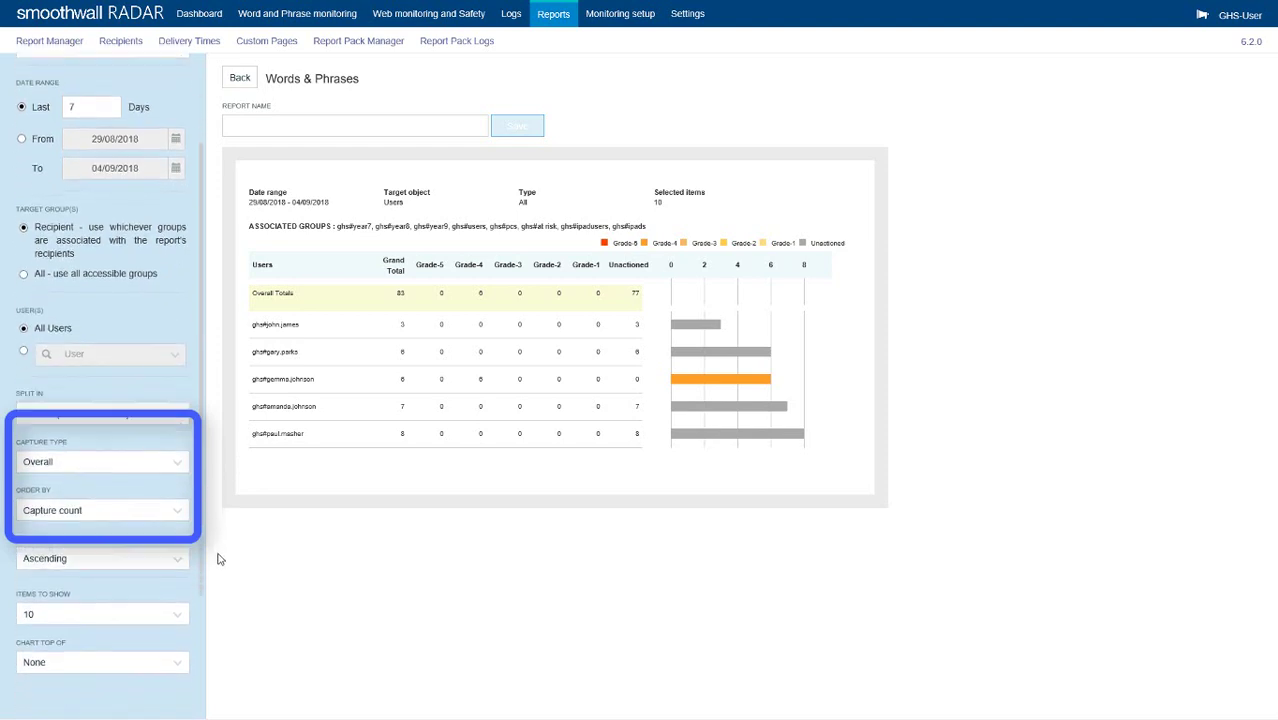
pyautogui.click(82, 464)
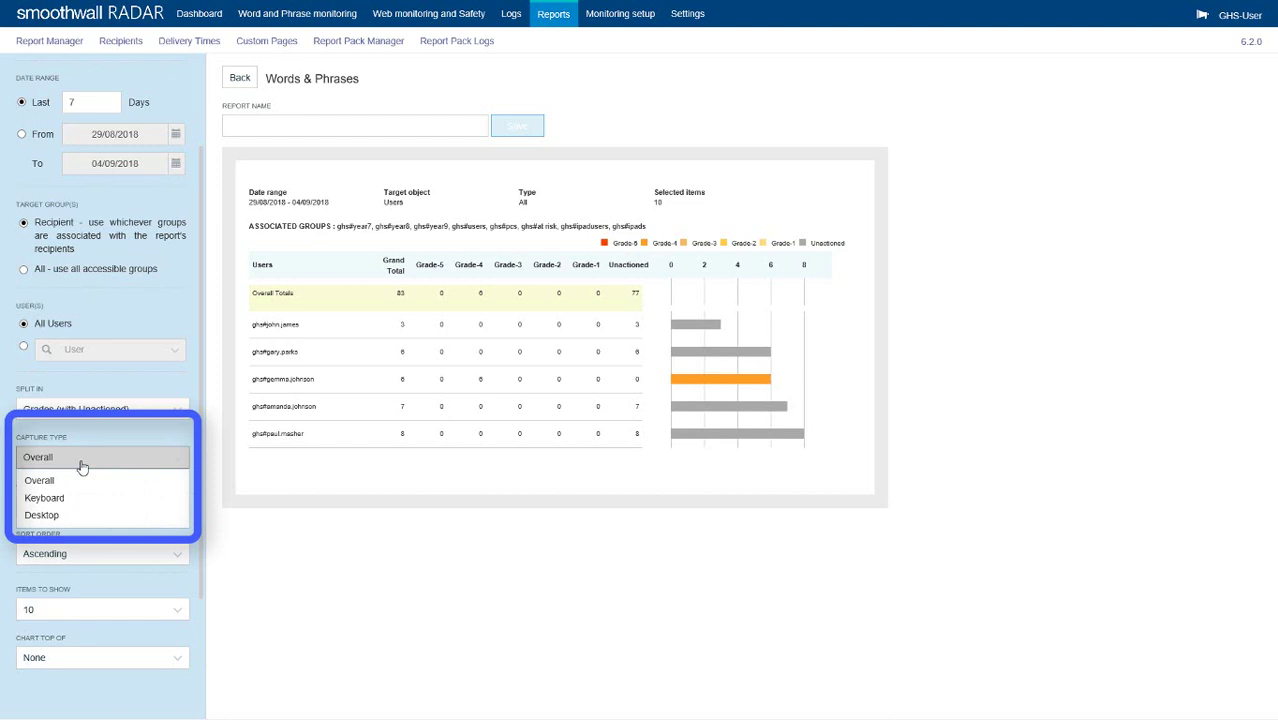
pyautogui.click(94, 430)
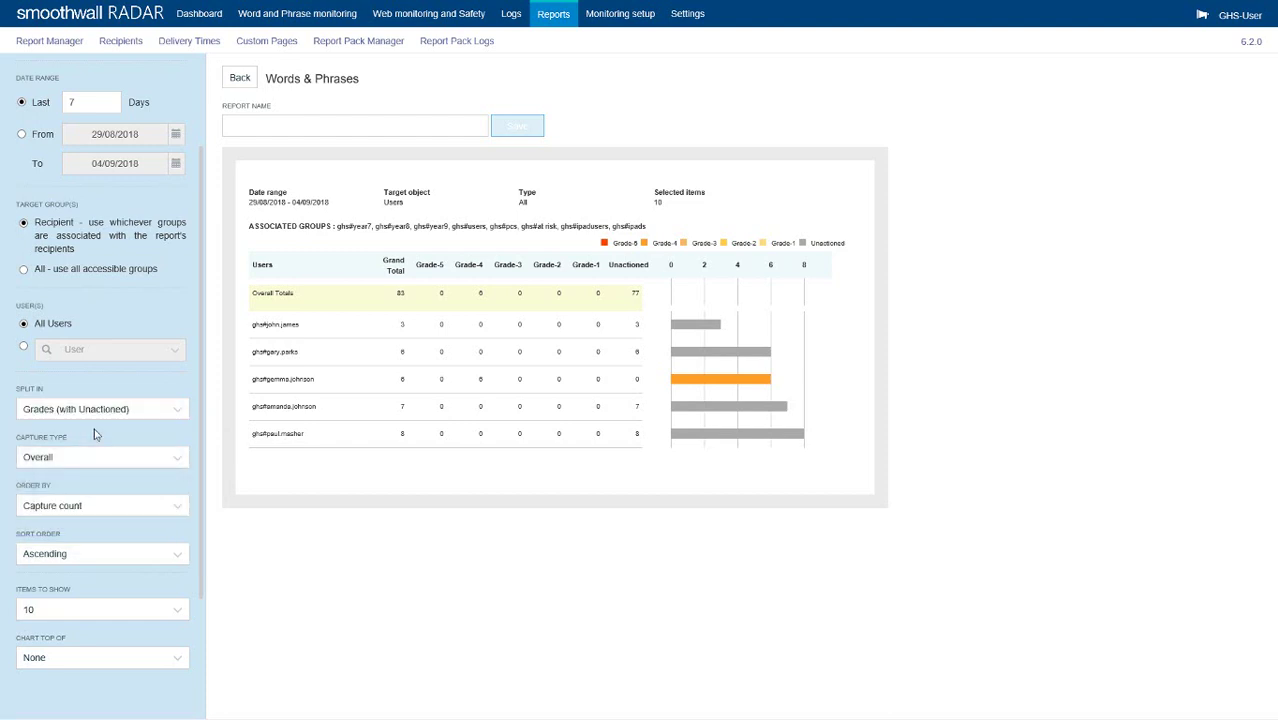
# Set the report to chart the top 3 users.
pyautogui.click(83, 657)
pyautogui.scroll(-2, 80, 656)
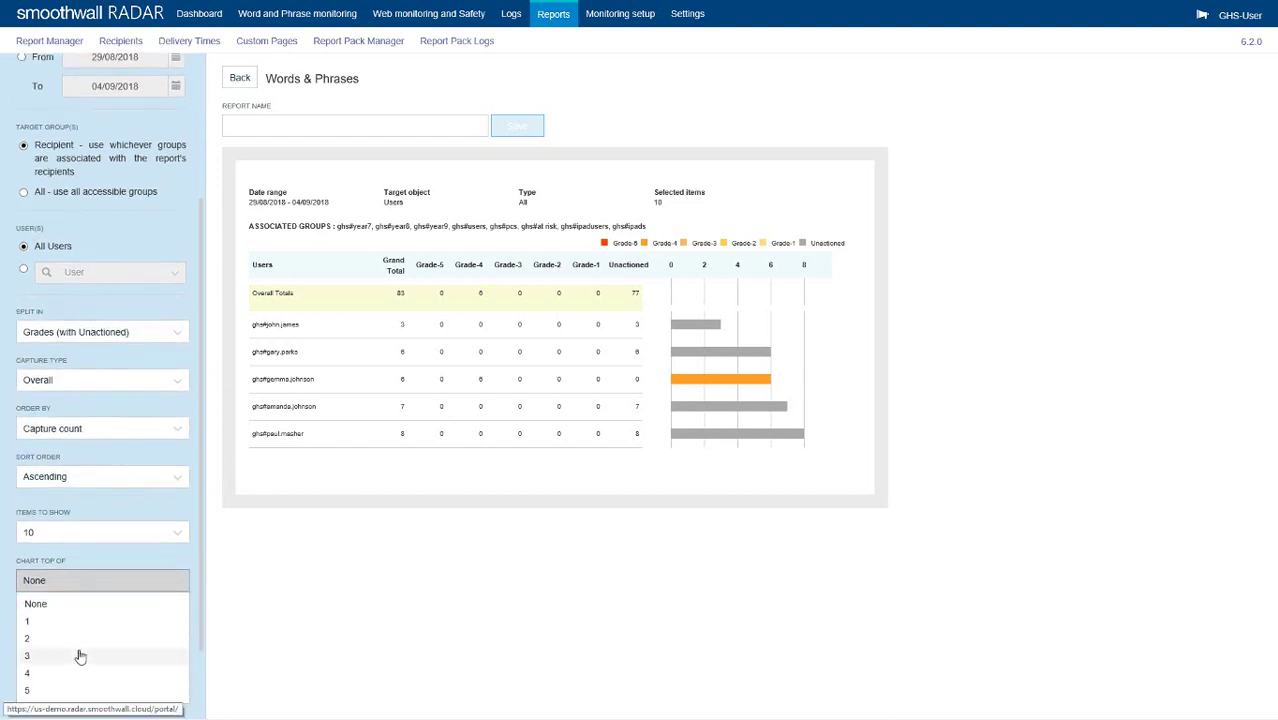
pyautogui.click(57, 657)
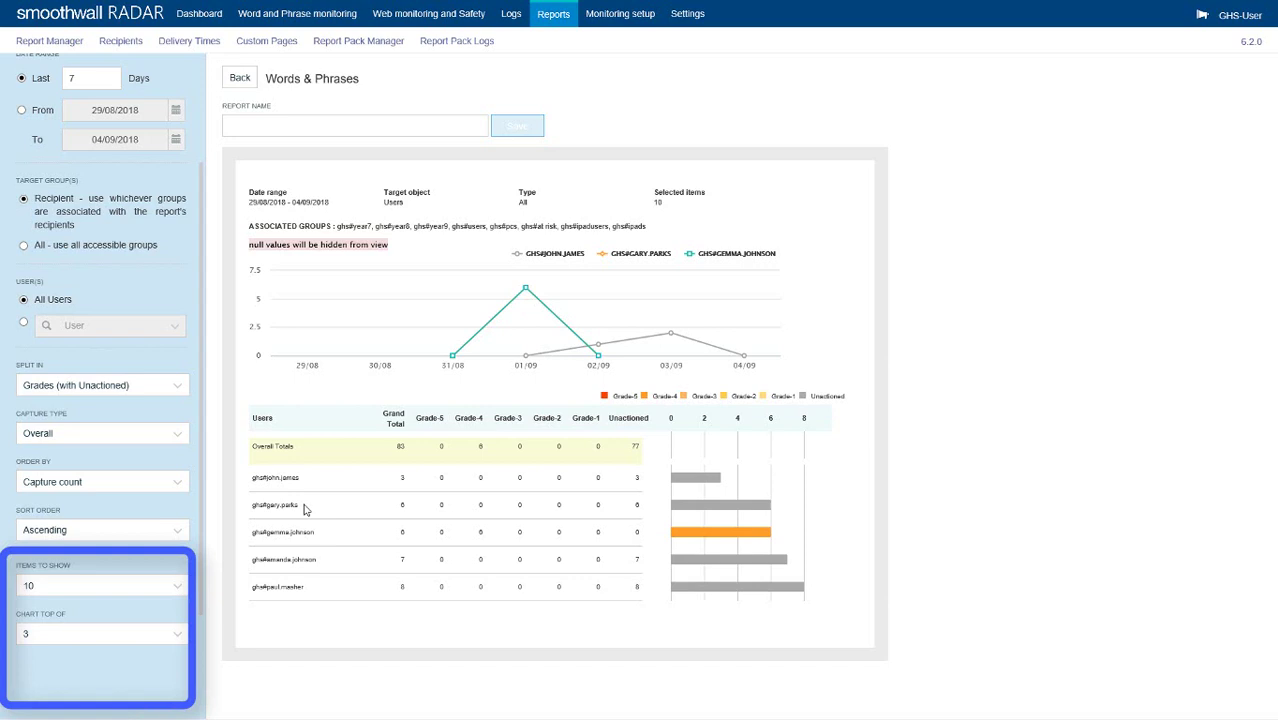
# Name the report "words and phrases" and save it.
pyautogui.click(256, 121)
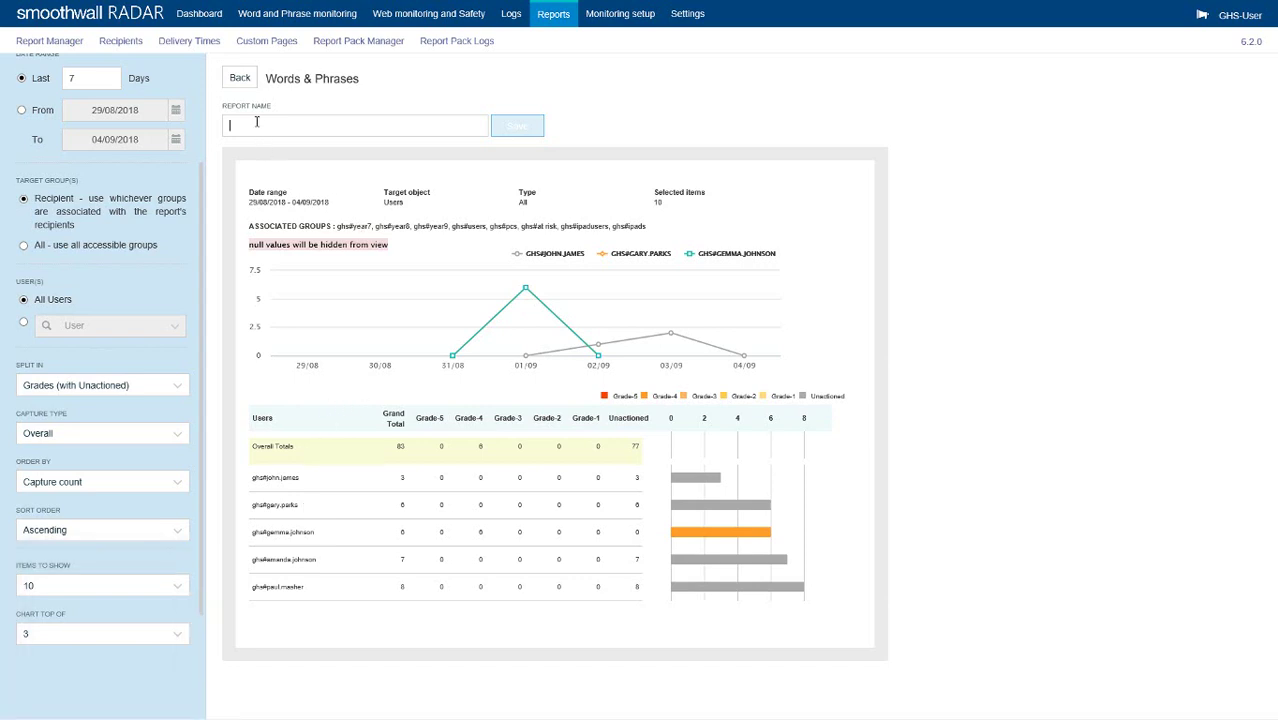
pyautogui.write('words')
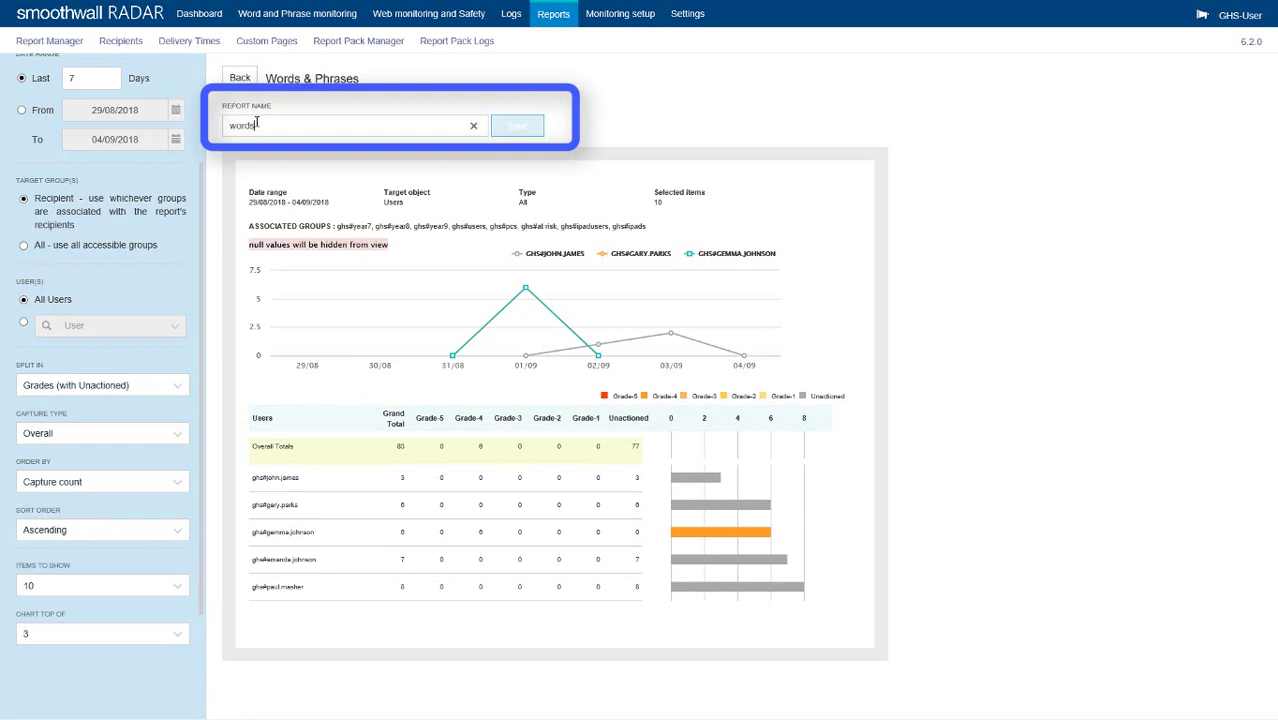
pyautogui.write(' and ph')
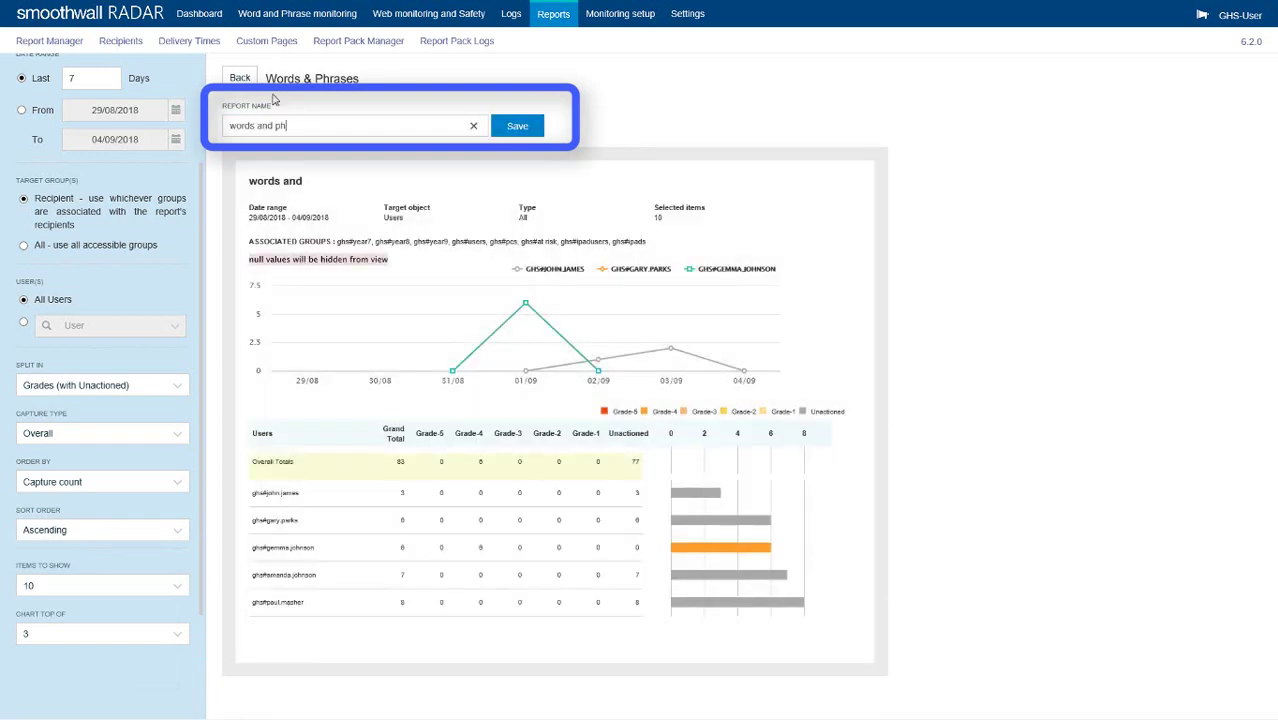
pyautogui.write('rases')
pyautogui.click(512, 126)
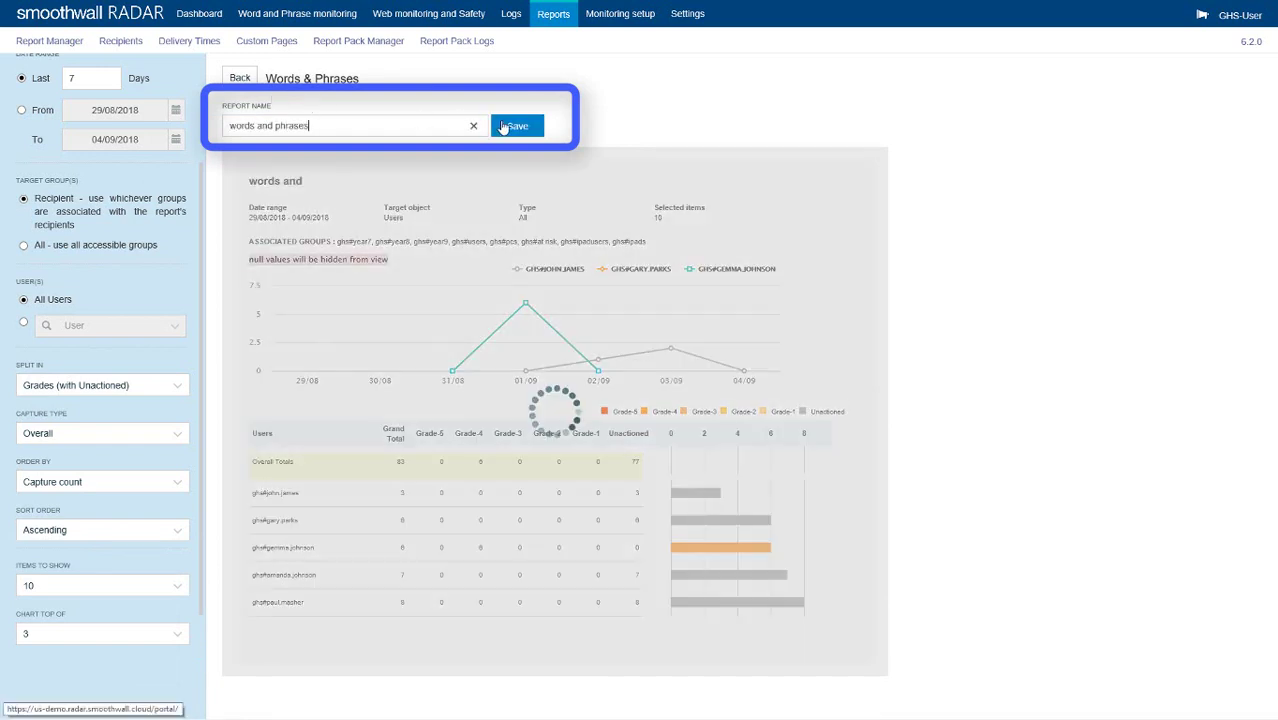
pyautogui.click(507, 128)
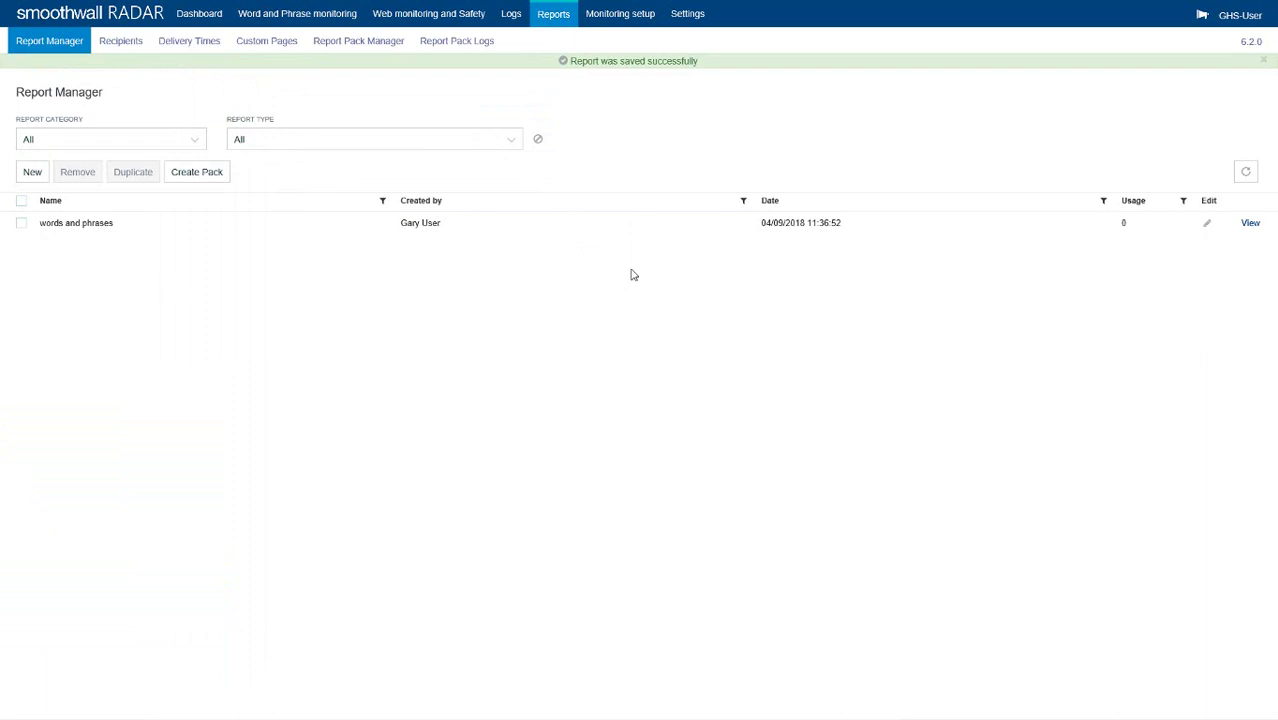
# Create a new report analysing all captures for a single word or phrase, matching "caliphate" anywhere.
pyautogui.click(34, 172)
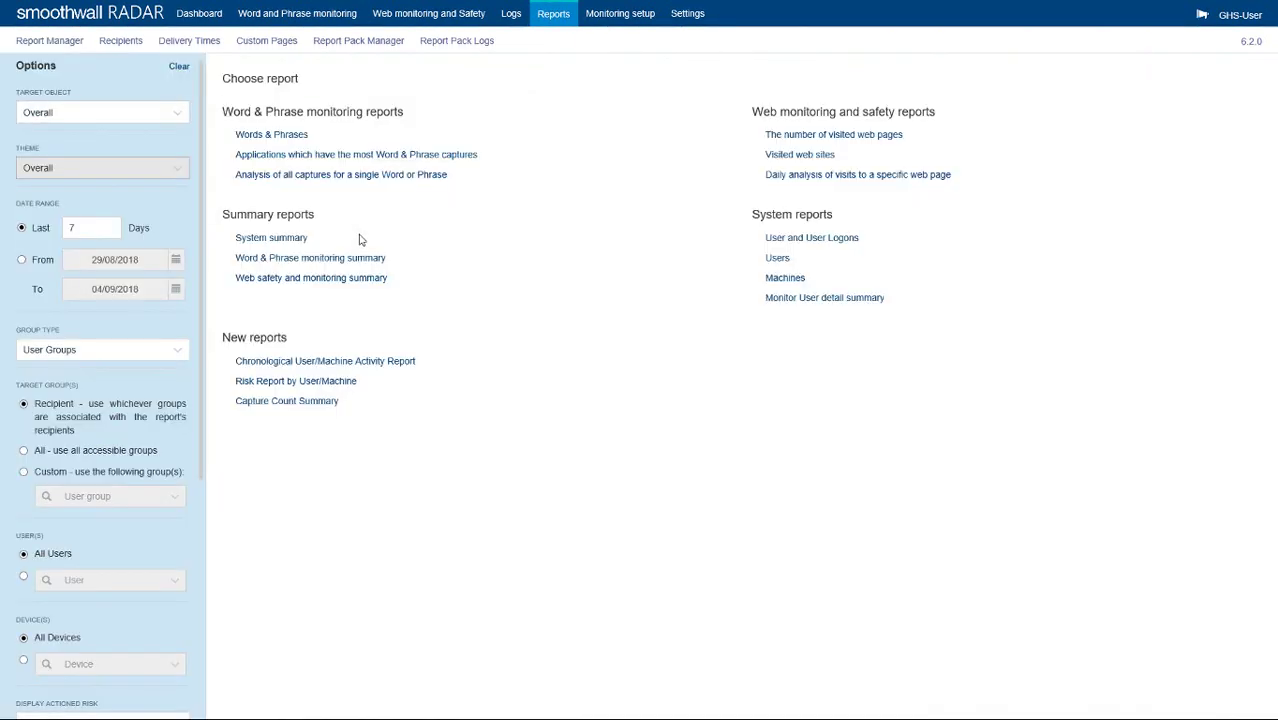
pyautogui.click(299, 180)
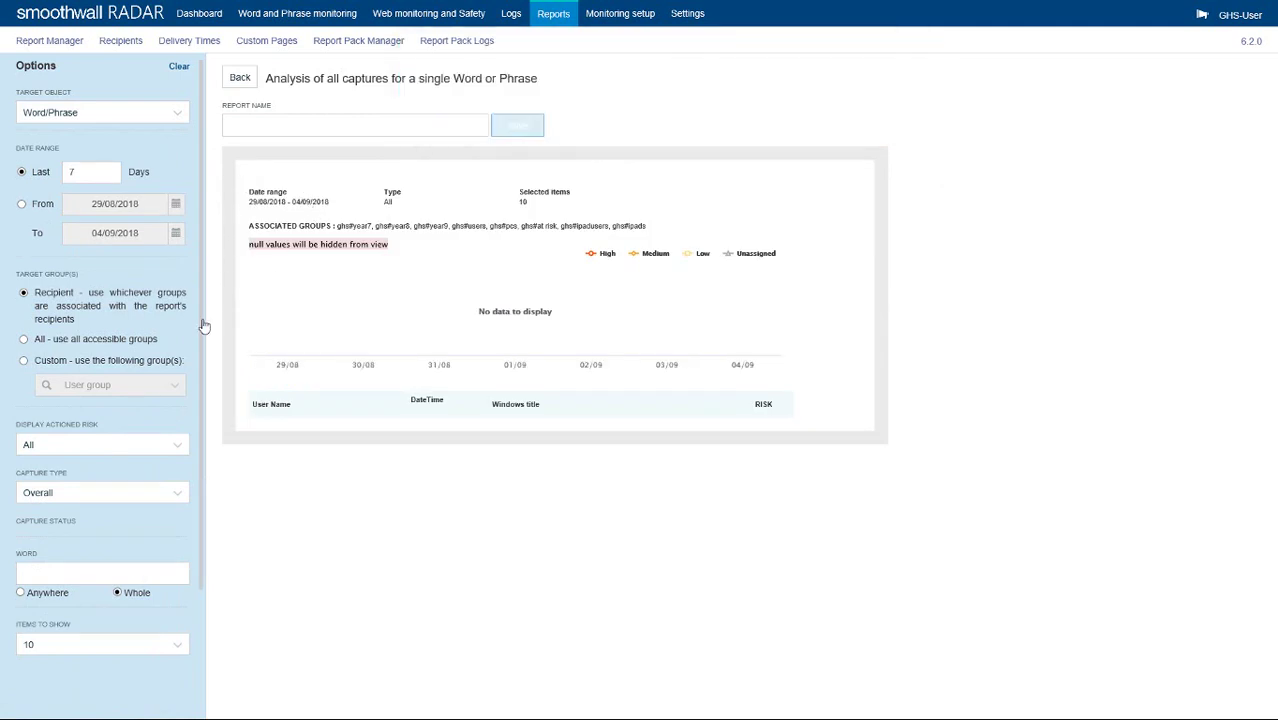
pyautogui.click(63, 572)
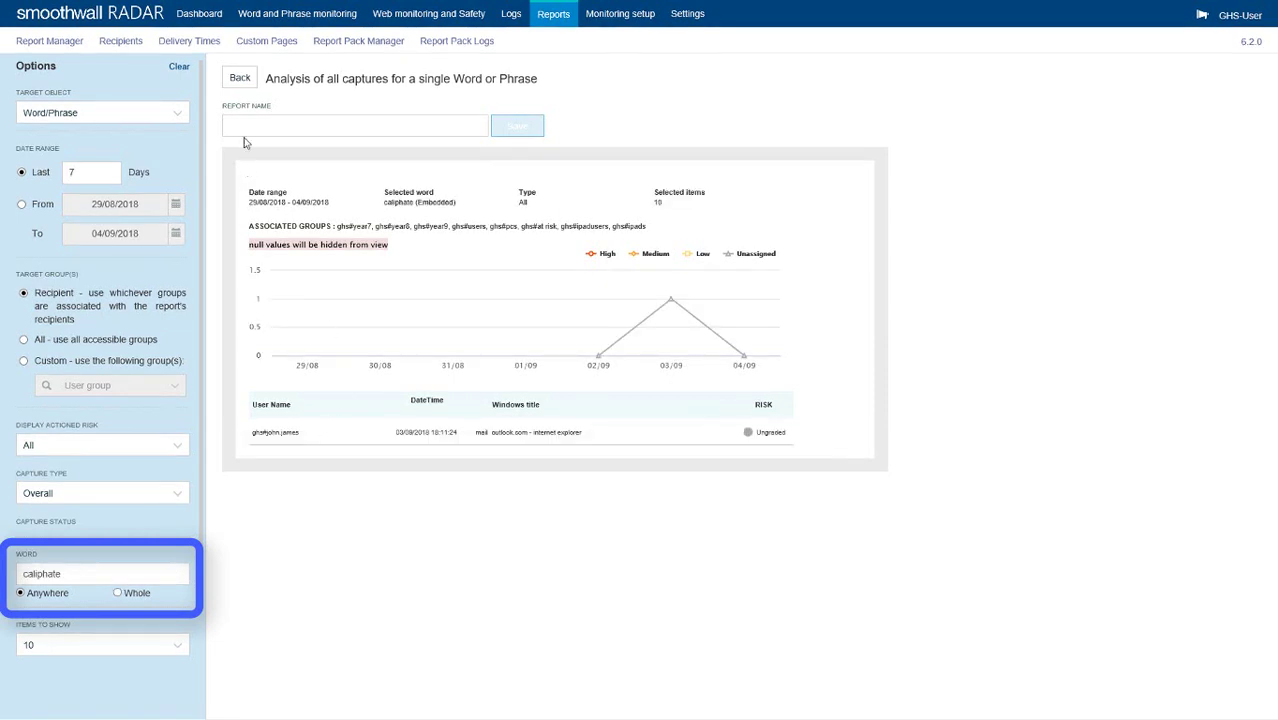
# Name the single-word analysis report "specific word" and save it.
pyautogui.click(245, 125)
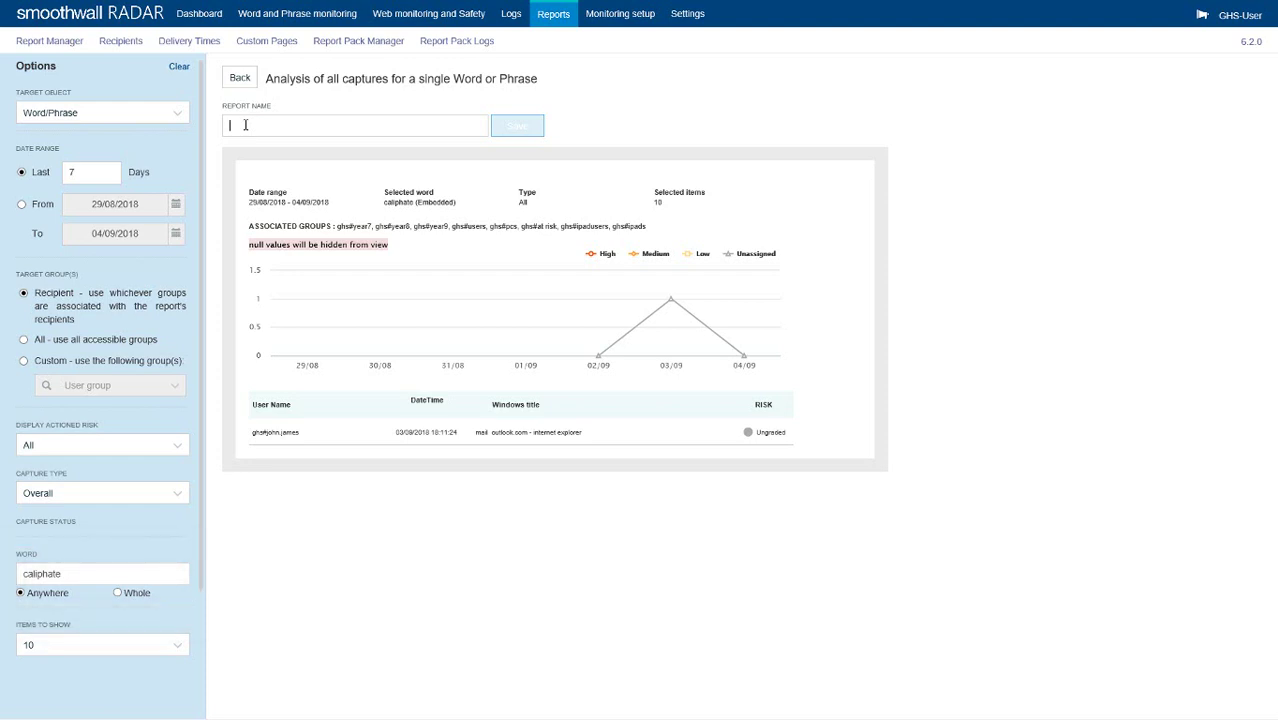
pyautogui.write('spe')
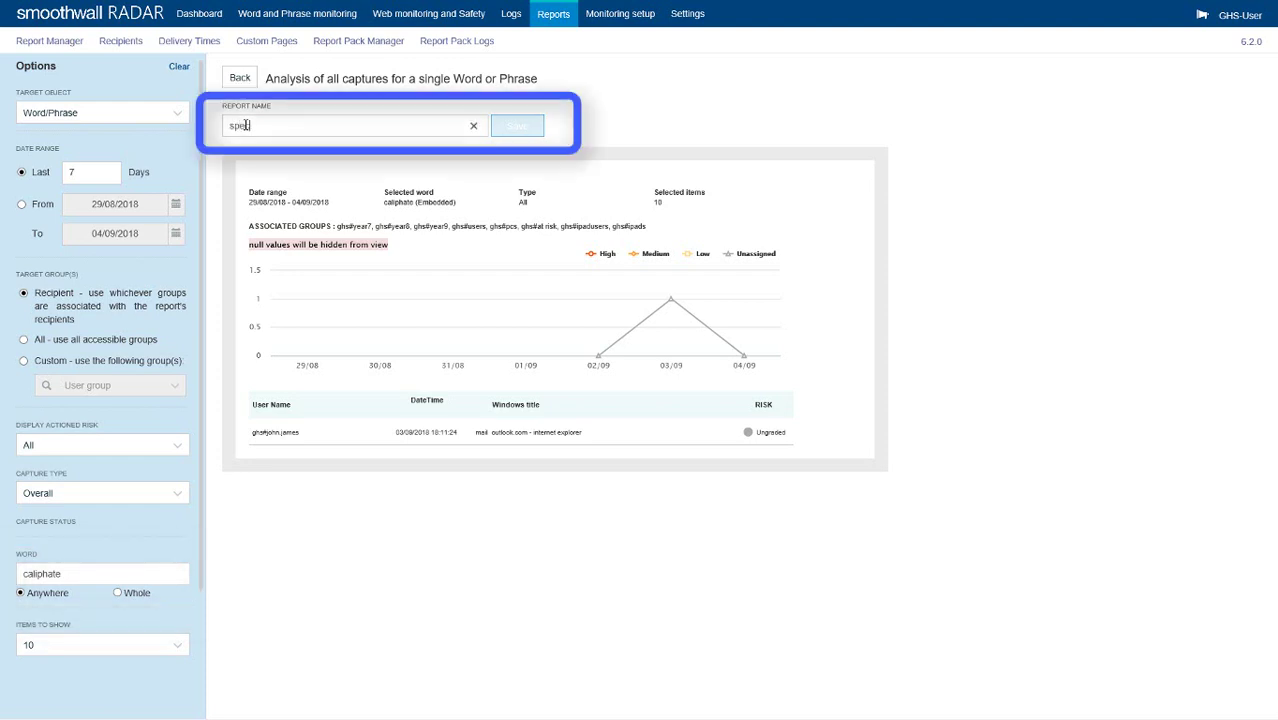
pyautogui.write('cific word')
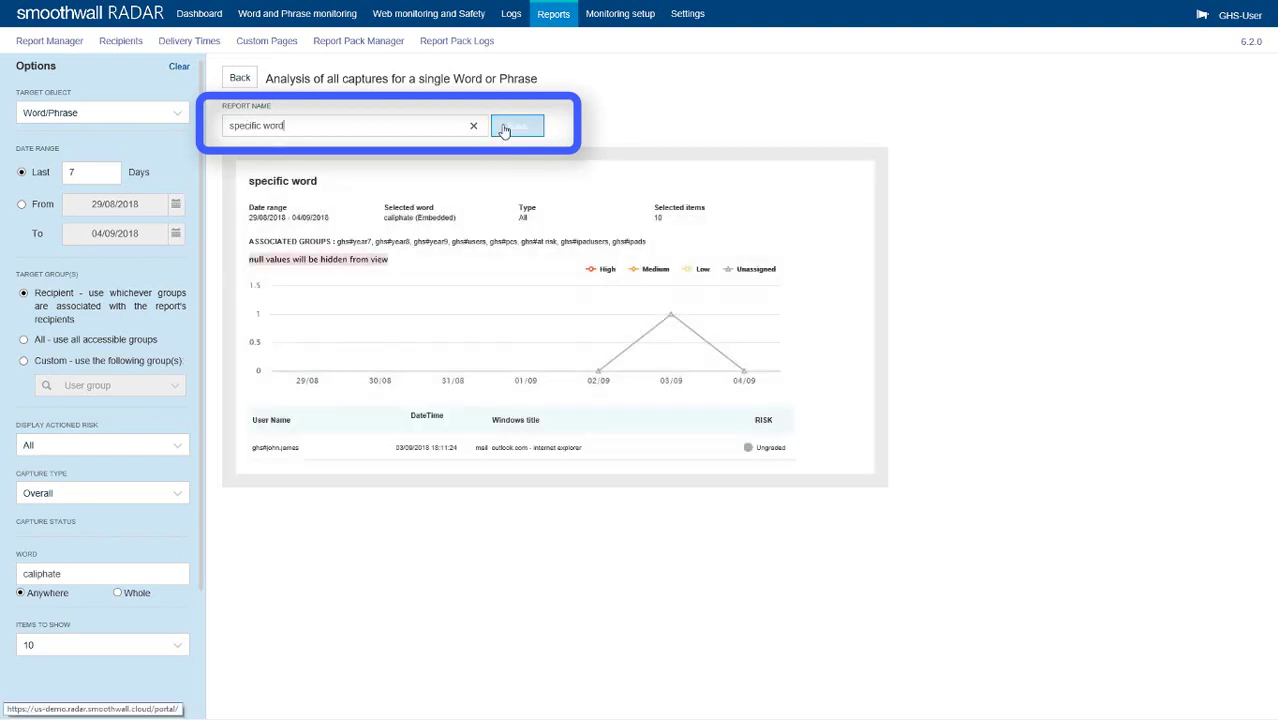
pyautogui.click(509, 127)
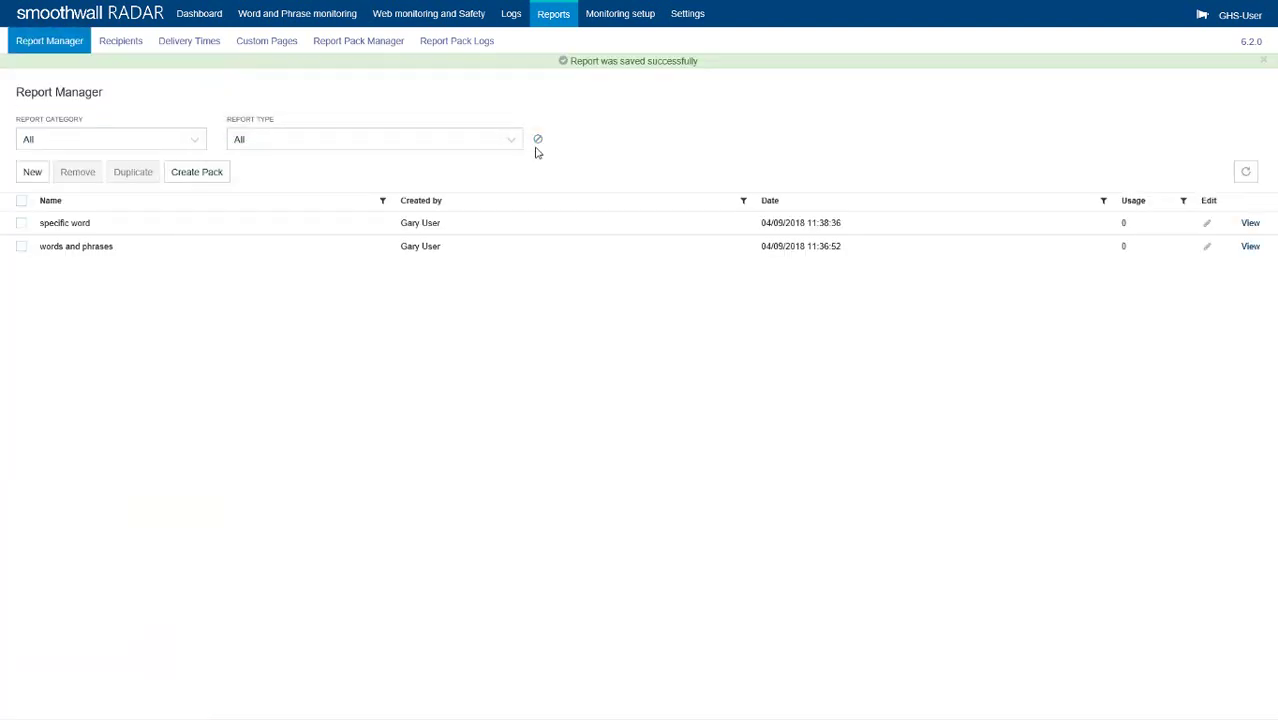
# Create another Words & Phrases report and set its date range to the last 30 days.
pyautogui.click(31, 172)
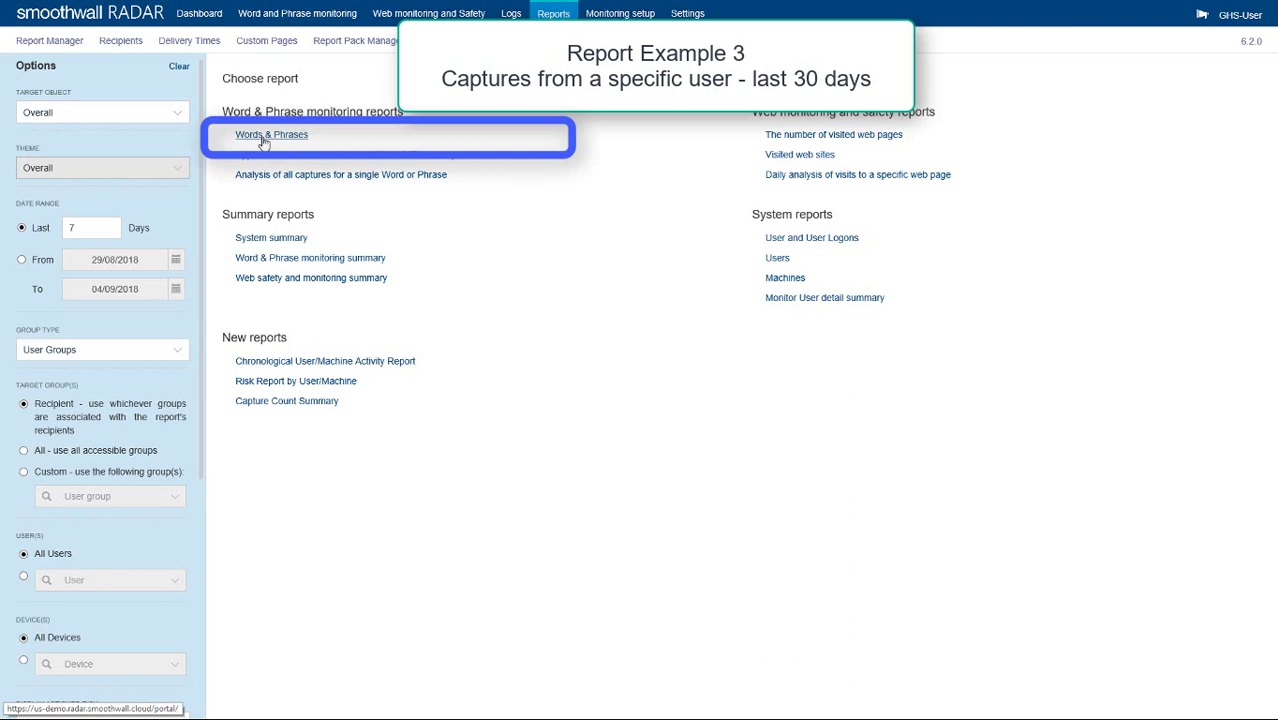
pyautogui.click(263, 142)
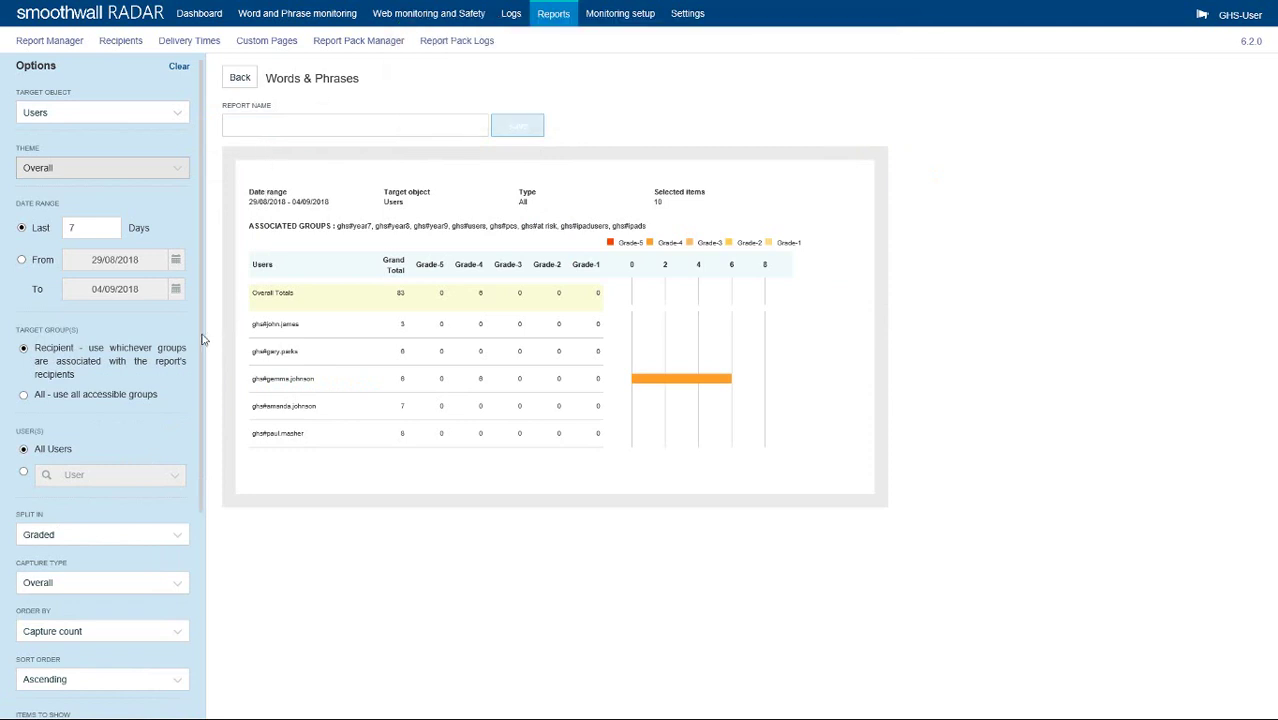
pyautogui.scroll(-1, 137, 535)
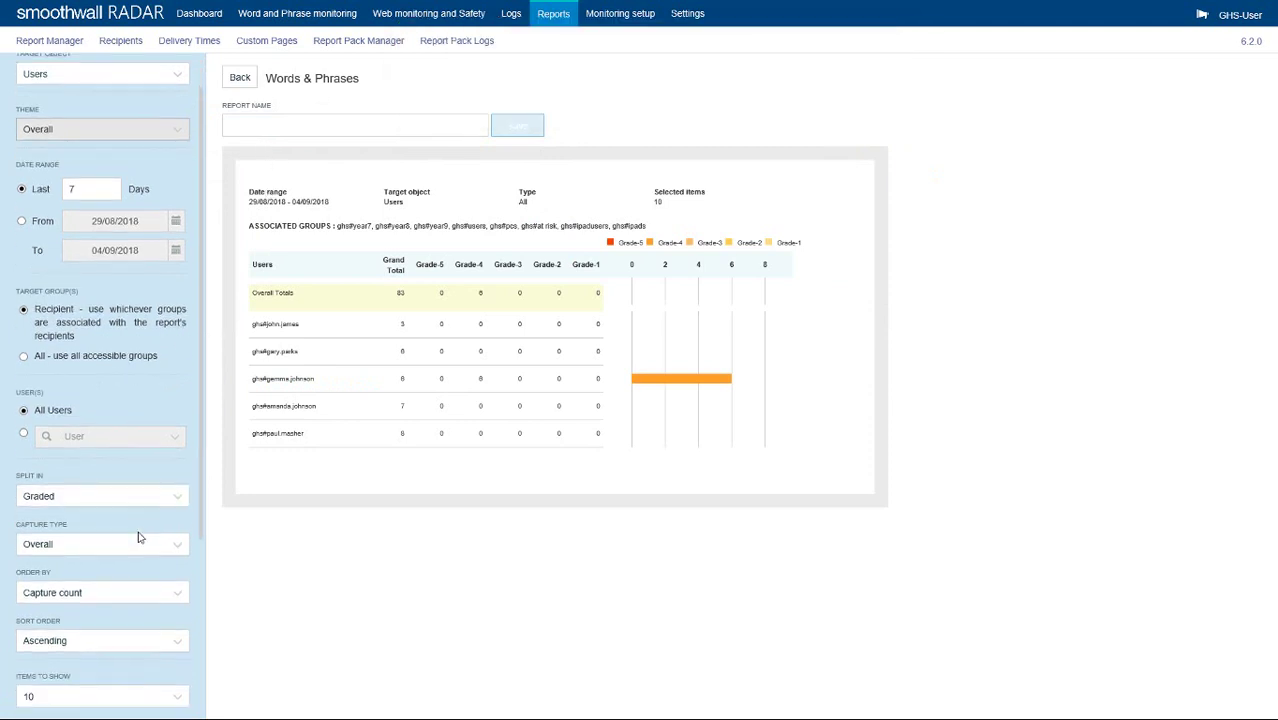
pyautogui.scroll(1, 139, 537)
pyautogui.moveTo(100, 207); pyautogui.dragTo(4, 224)
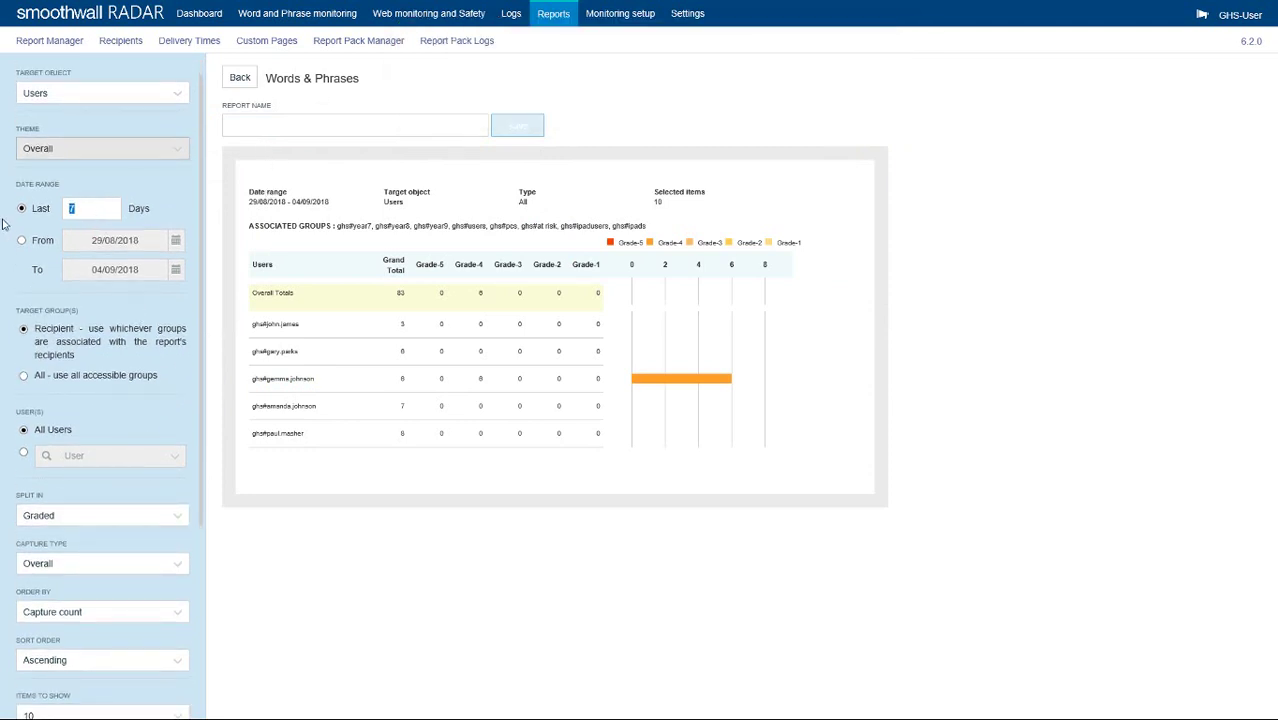
pyautogui.write('30')
pyautogui.click(12, 279)
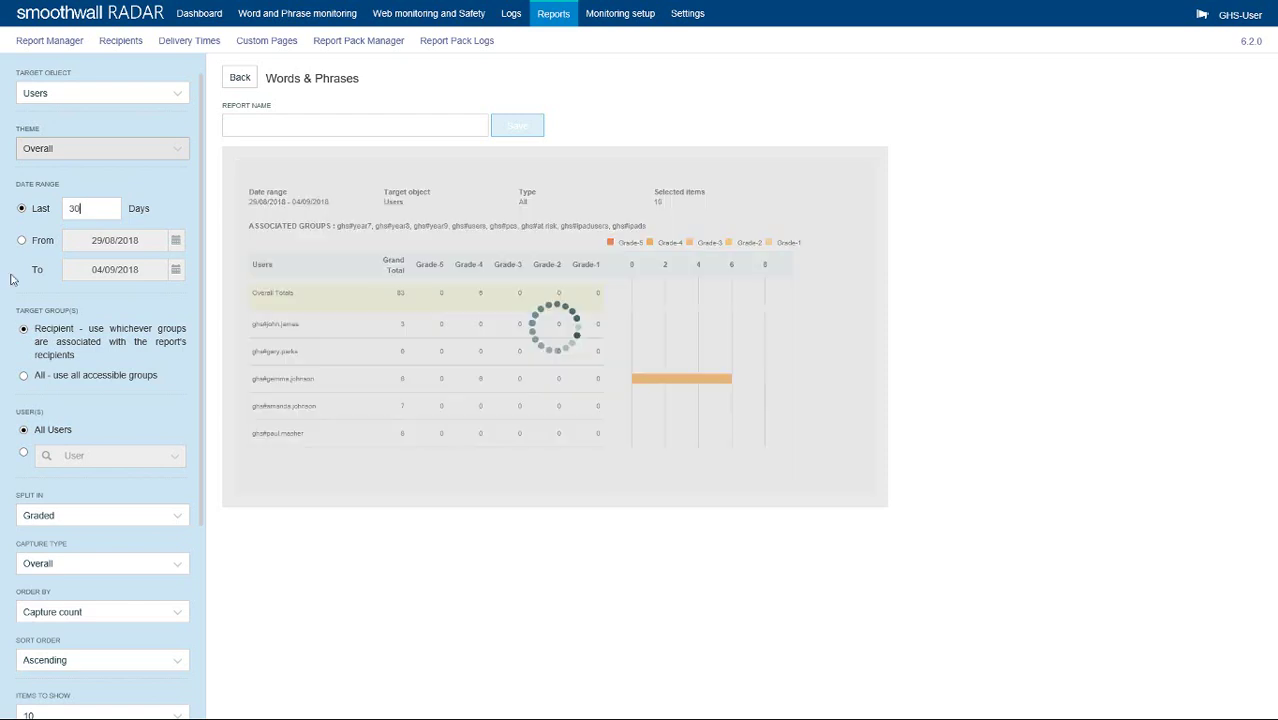
# Restrict the 30-day report to one specific user by searching for the user's first name and selecting the matching account.
pyautogui.scroll(-1, 65, 370)
pyautogui.scroll(-1, 65, 371)
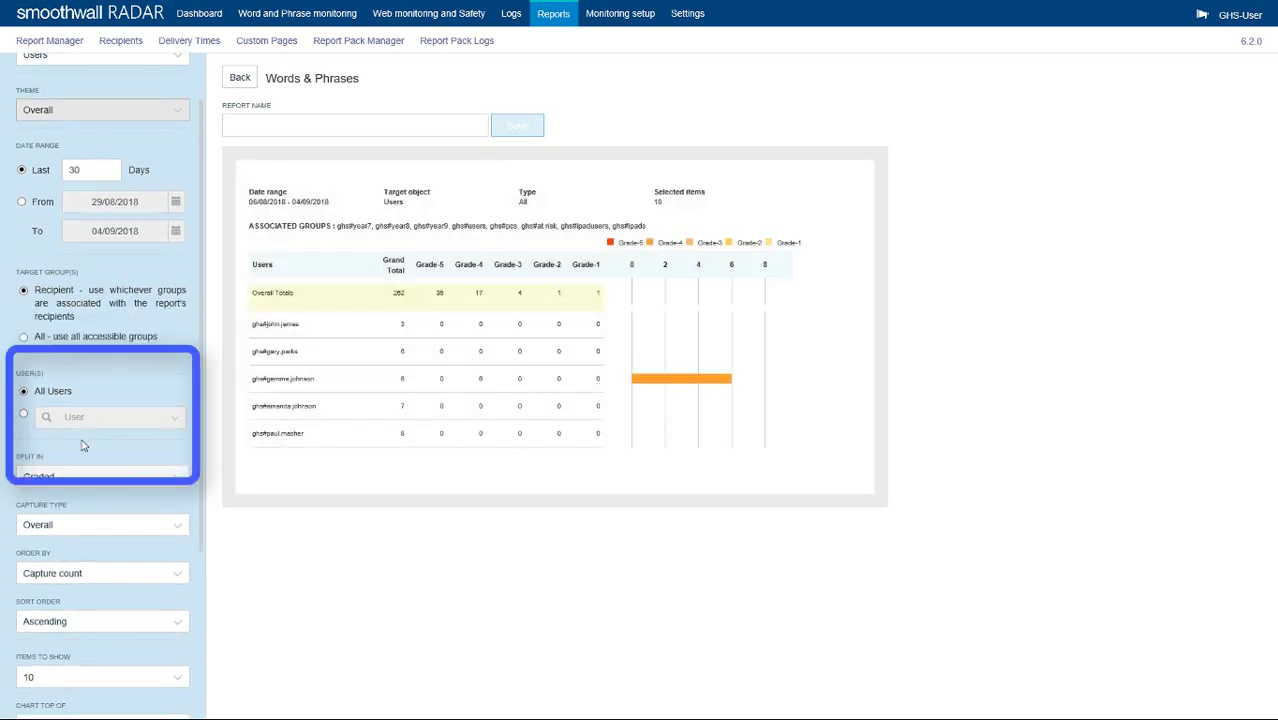
pyautogui.click(24, 414)
pyautogui.click(86, 414)
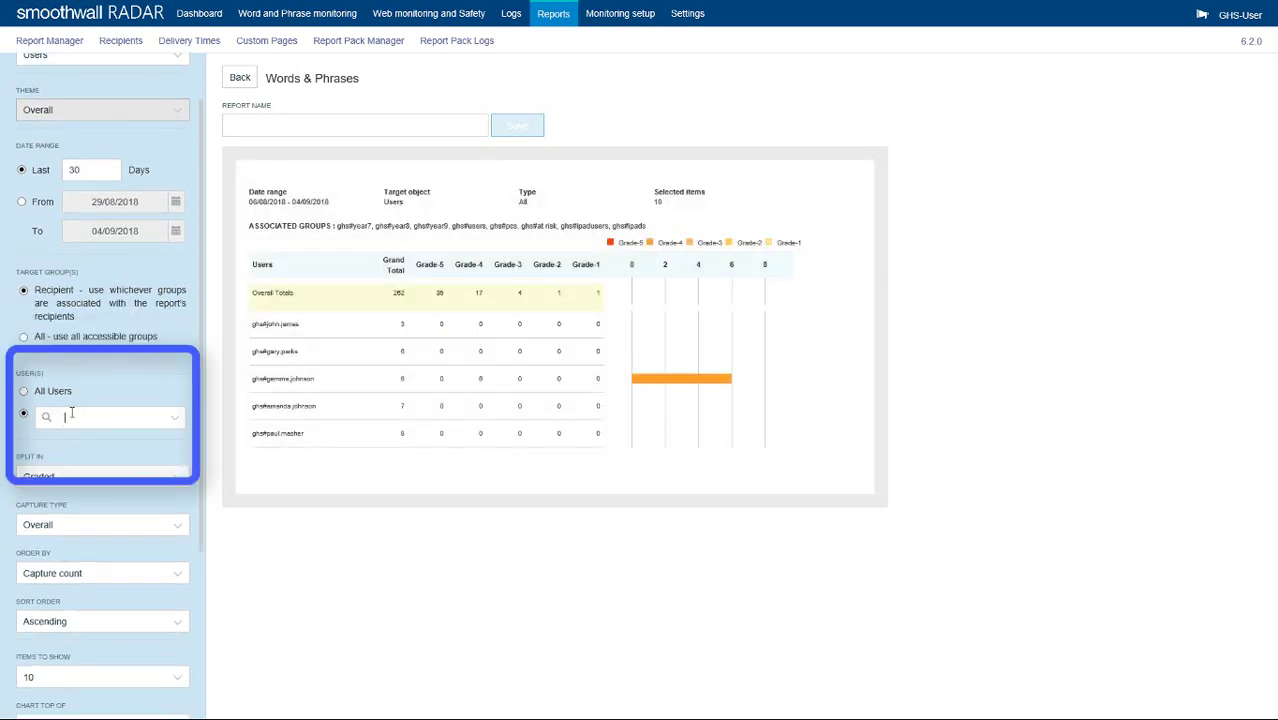
pyautogui.write('GEMM')
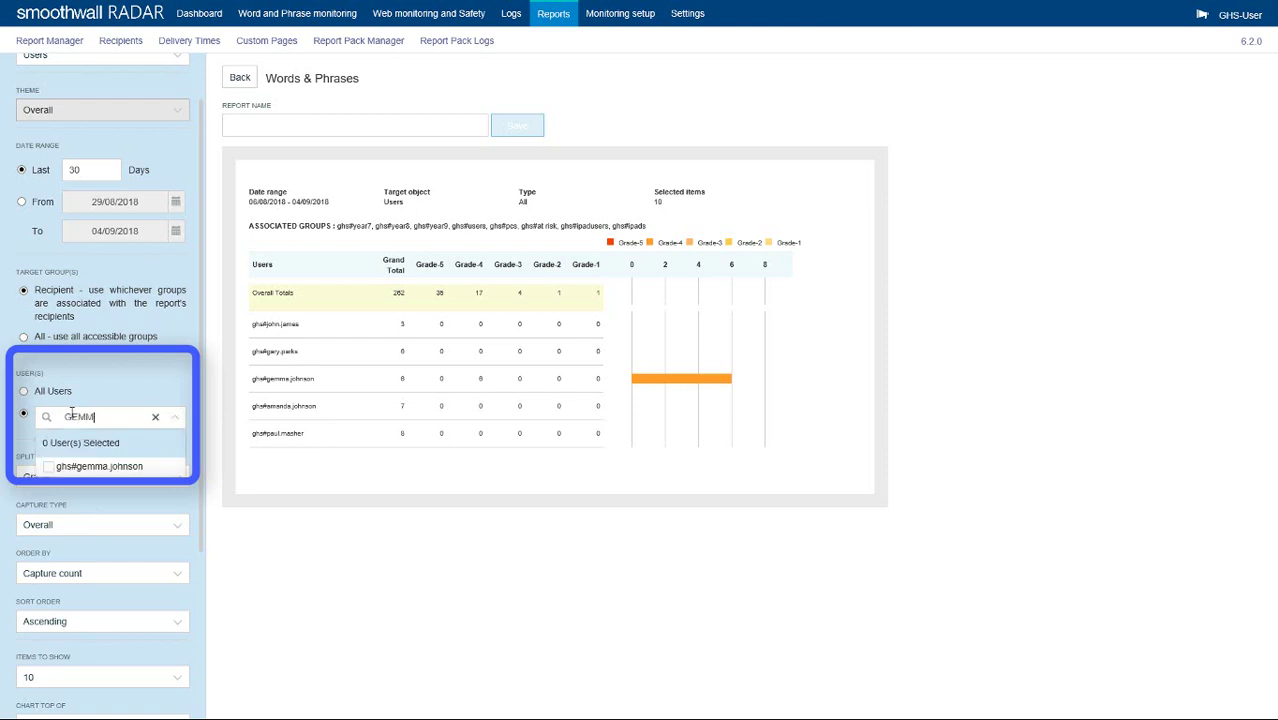
pyautogui.click(49, 467)
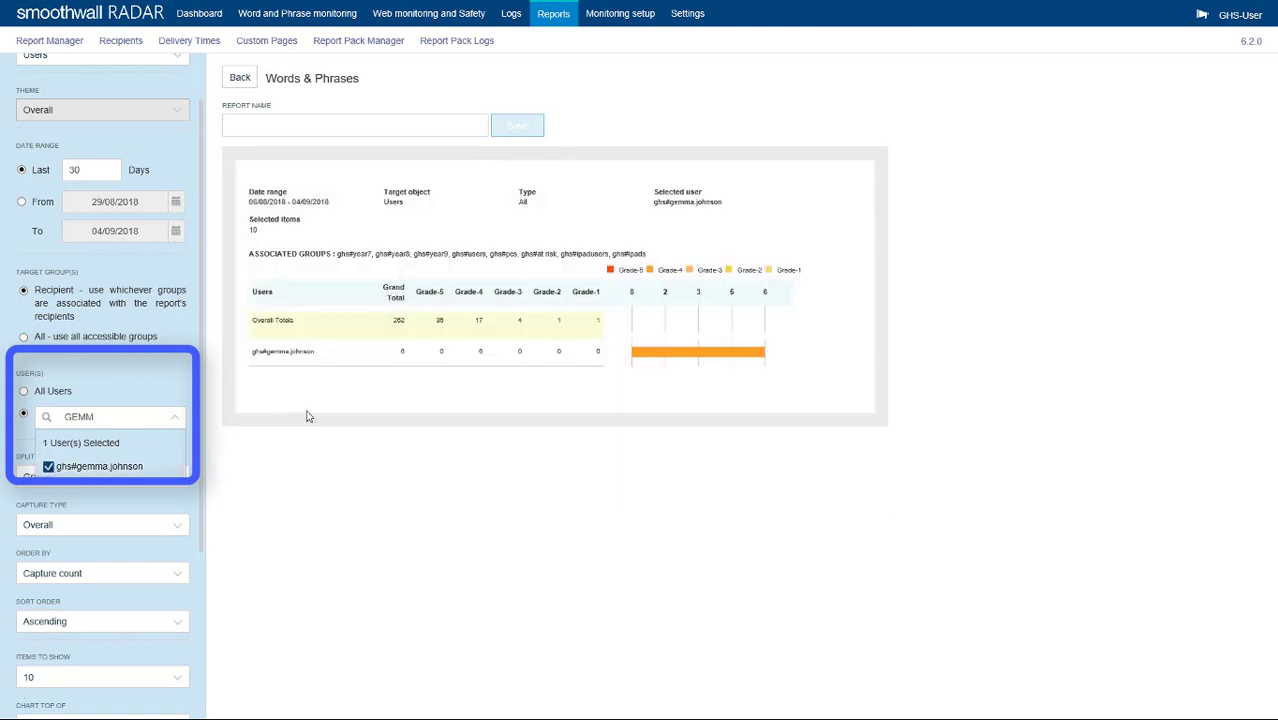
# Name the report "all captures:" followed by the selected user's first name, and save it.
pyautogui.click(240, 128)
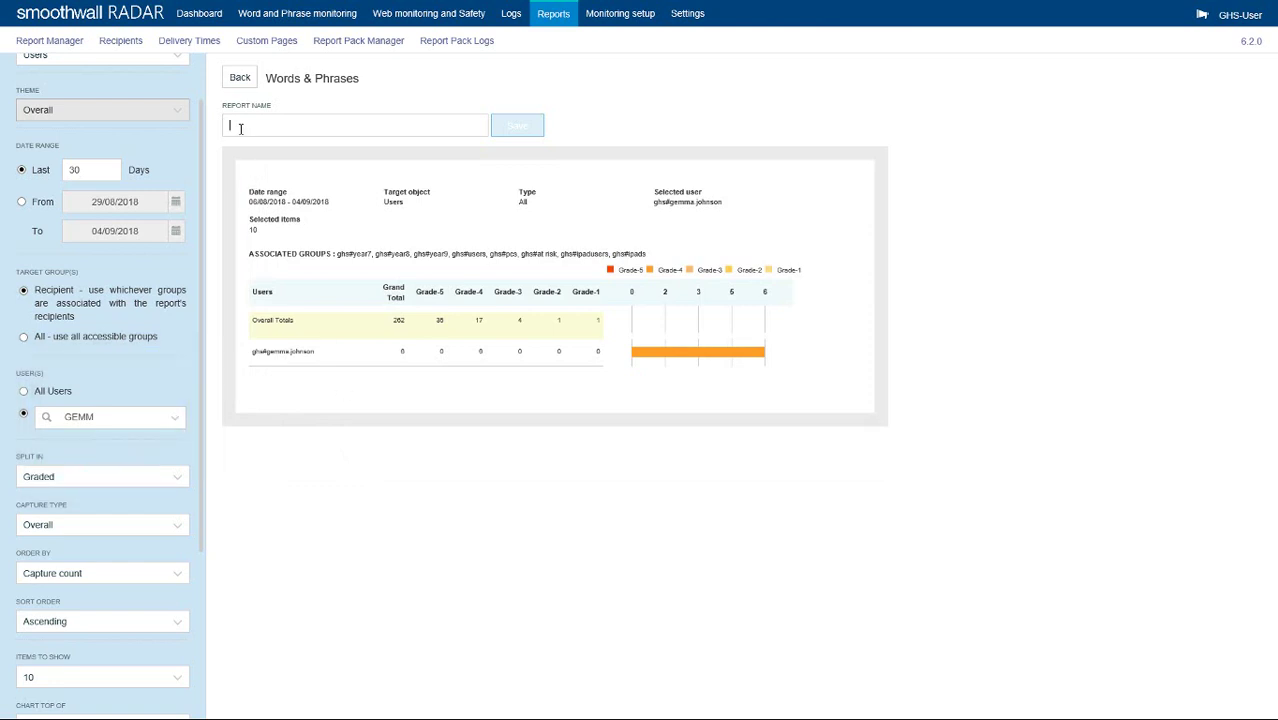
pyautogui.write('all')
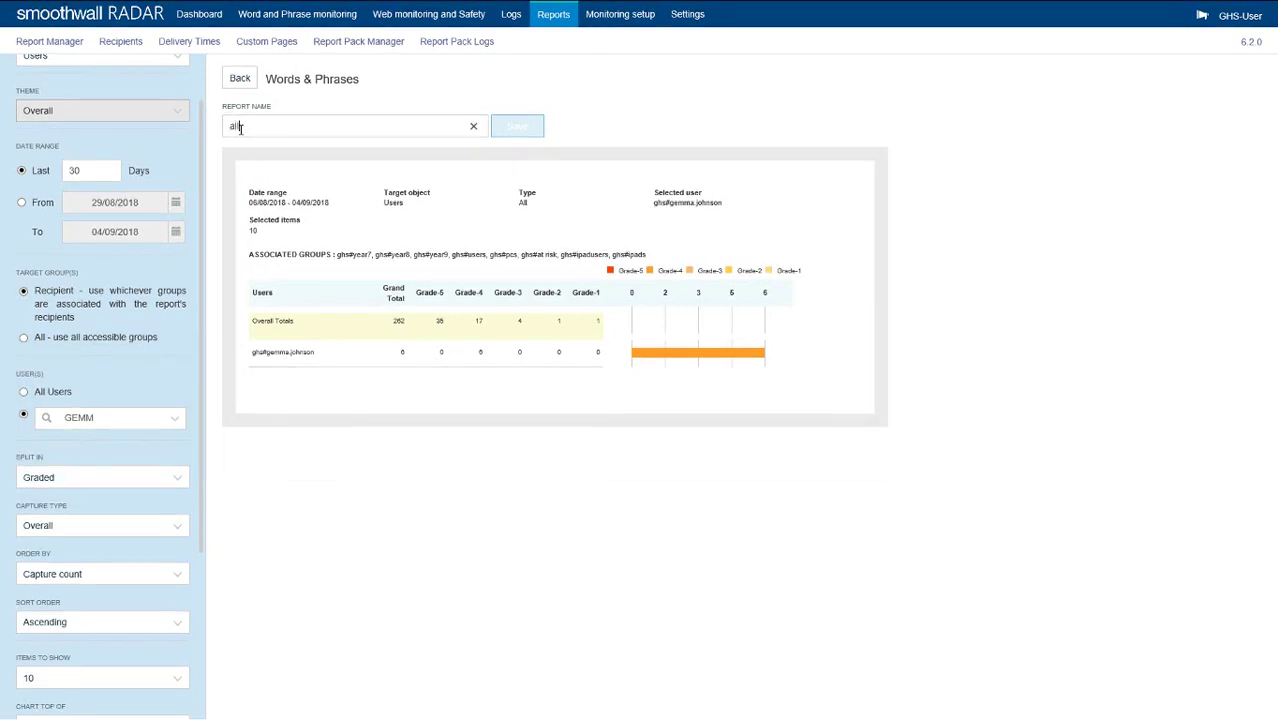
pyautogui.write('captures')
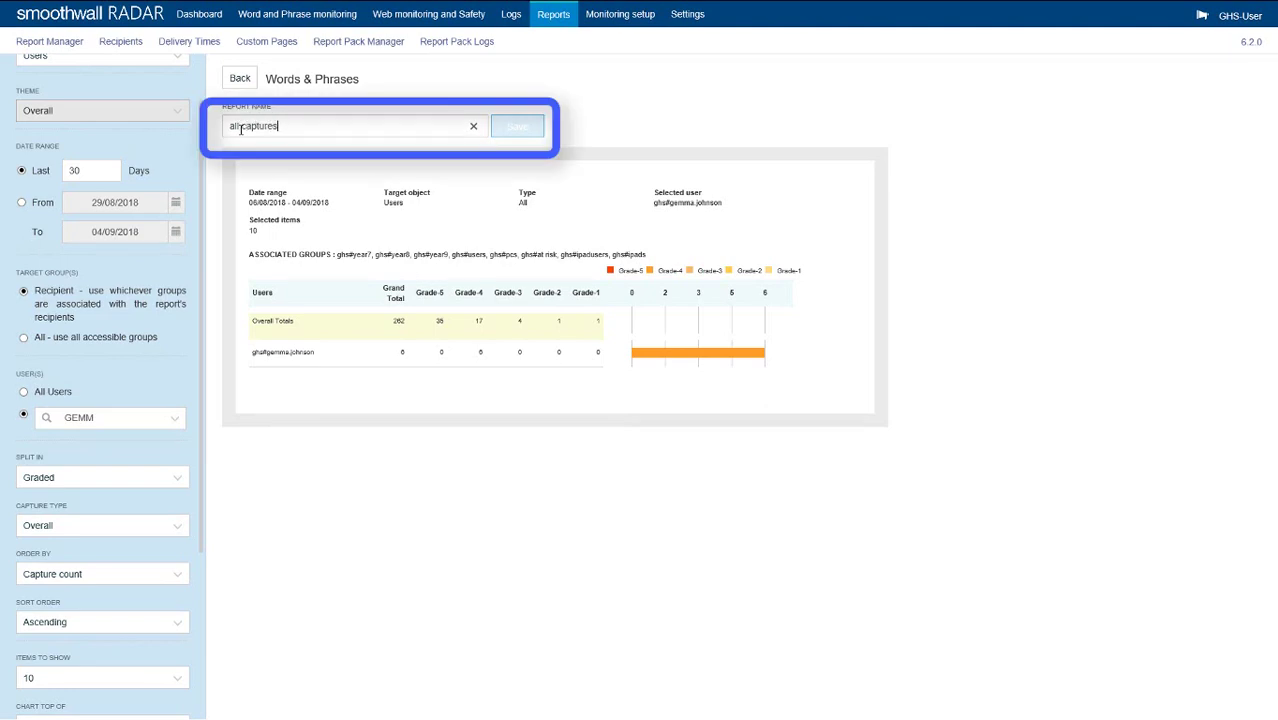
pyautogui.write(': gemma')
pyautogui.click(510, 127)
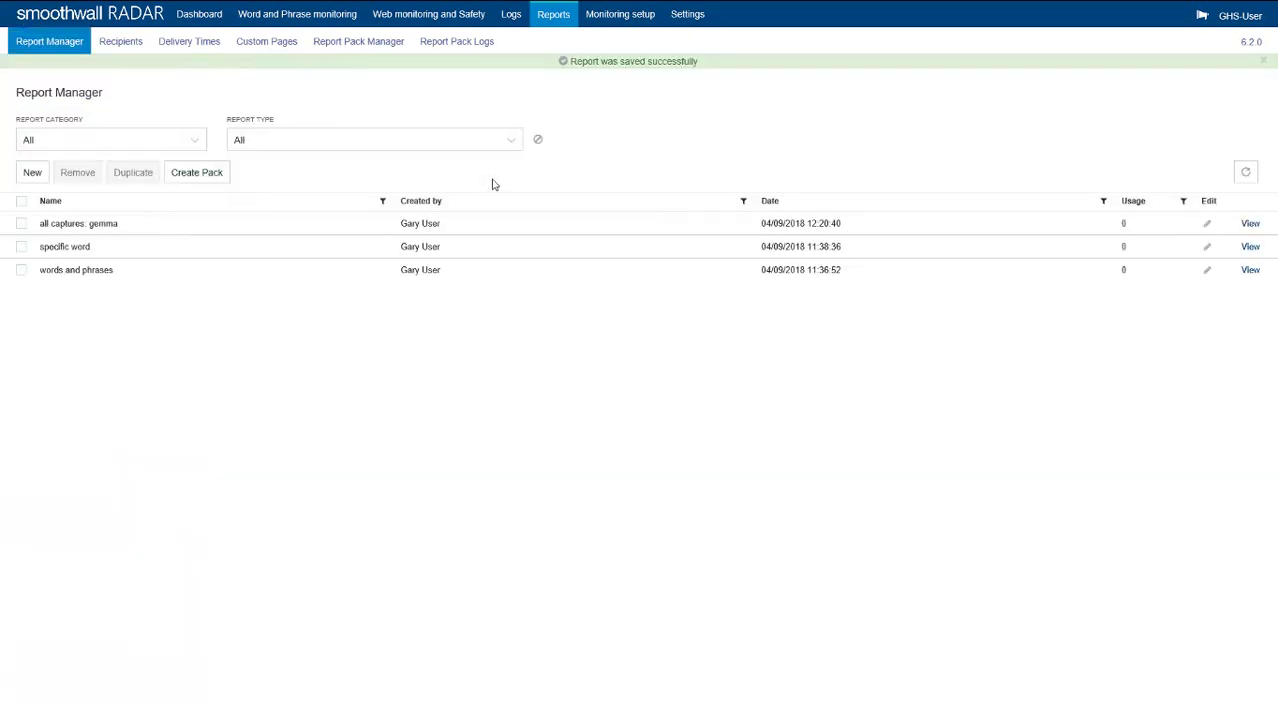